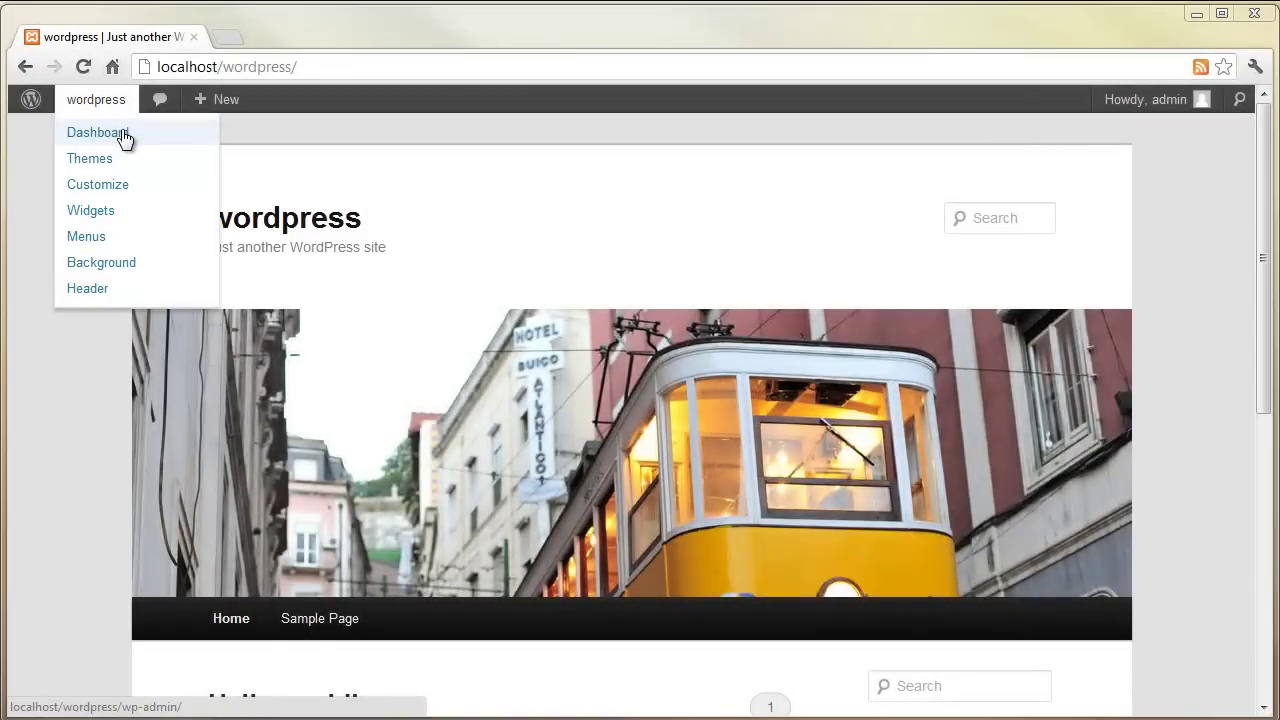
- Upload wp-logo.png to the media library via Media > Add New
{"action": "left_click", "coordinate": [123, 134]}
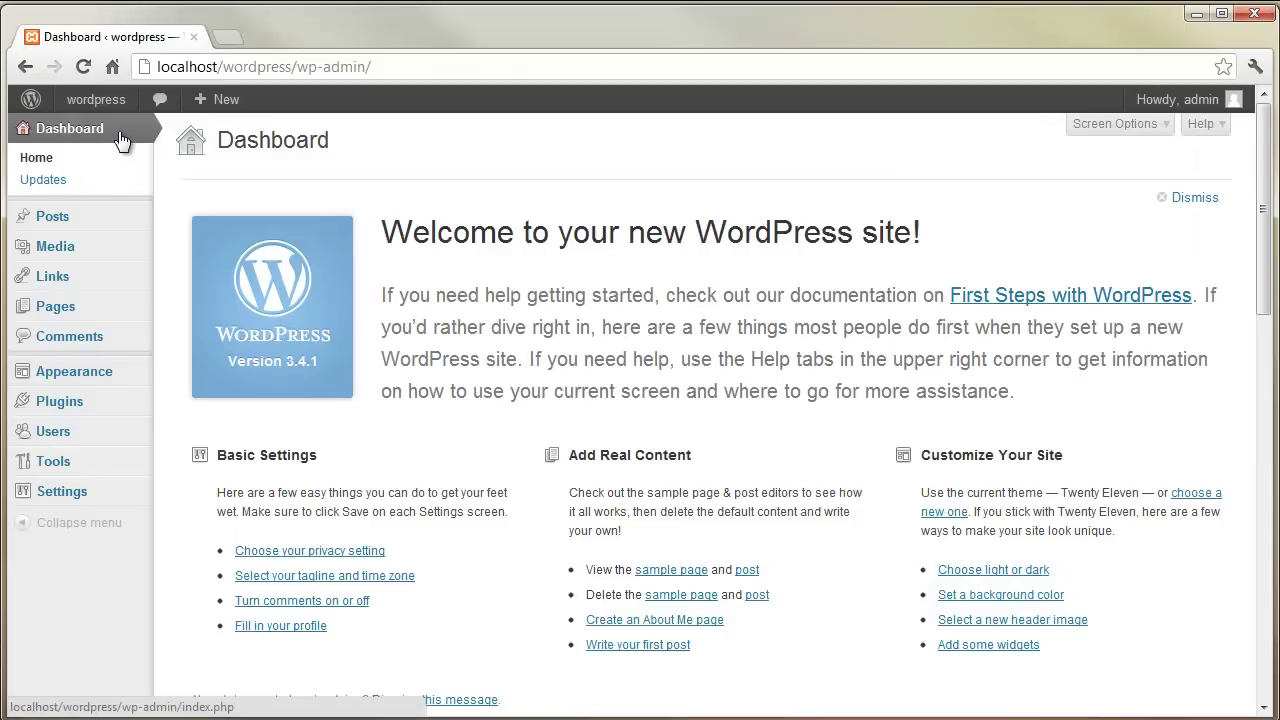
{"action": "mouse_move", "coordinate": [114, 217]}
{"action": "left_click", "coordinate": [181, 239]}
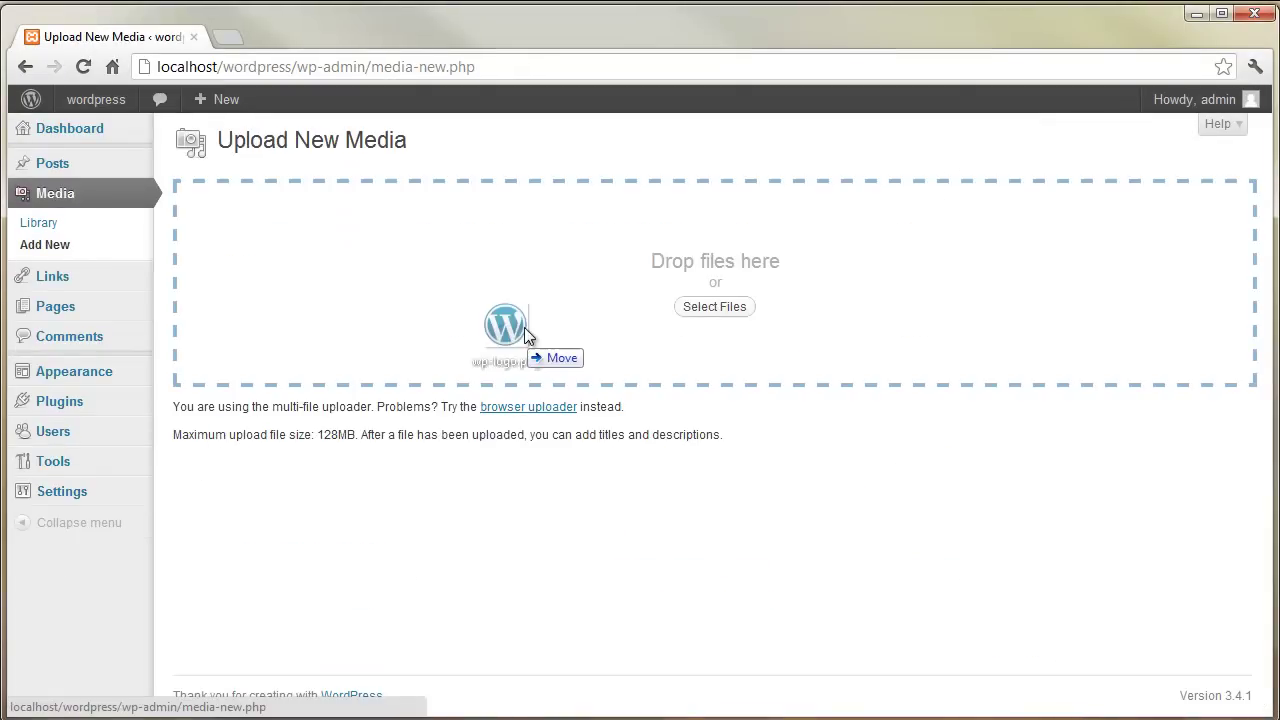
{"action": "left_click_drag", "start_coordinate": [528, 340], "coordinate": [529, 318]}
{"action": "scroll", "coordinate": [1025, 484], "scroll_direction": "down", "scroll_amount": 2}
{"action": "scroll", "coordinate": [1025, 484], "scroll_direction": "down", "scroll_amount": 2}
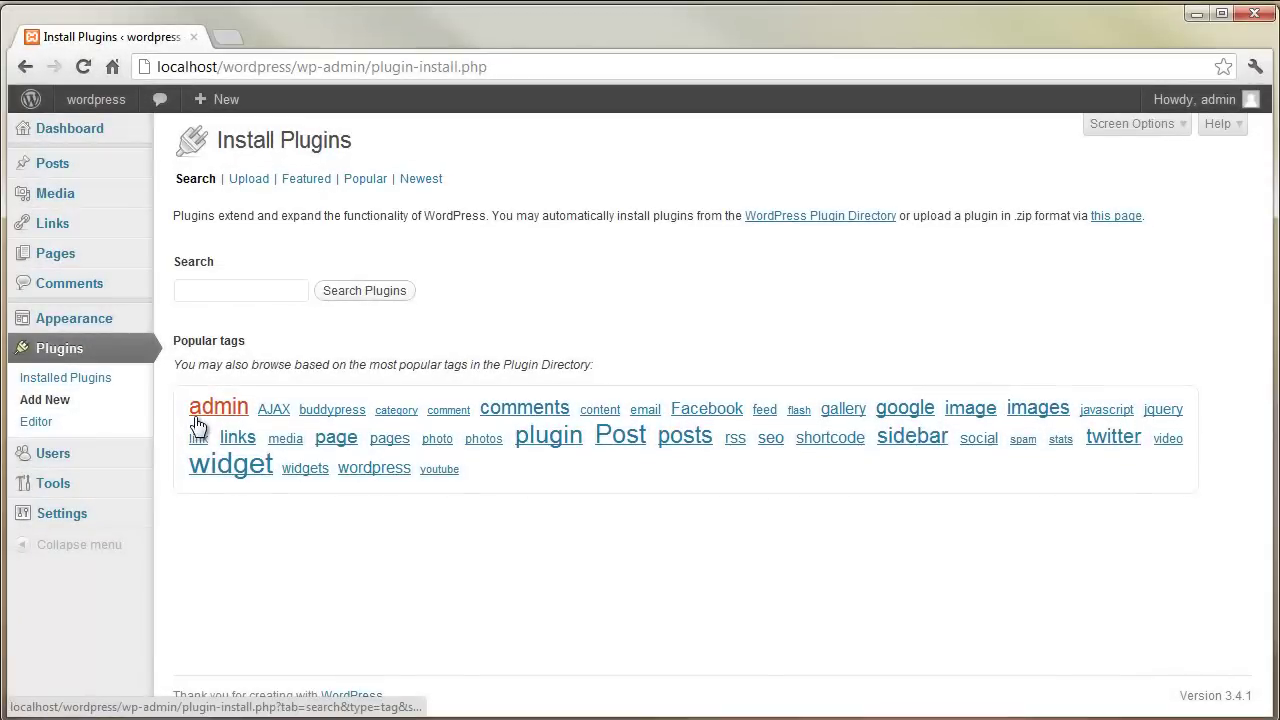
- Search plugins for 'twitter', then install and activate Twitter Badge Widget 1.74
{"action": "left_click", "coordinate": [280, 290]}
{"action": "type", "text": "twitter"}
{"action": "key", "text": "Return"}
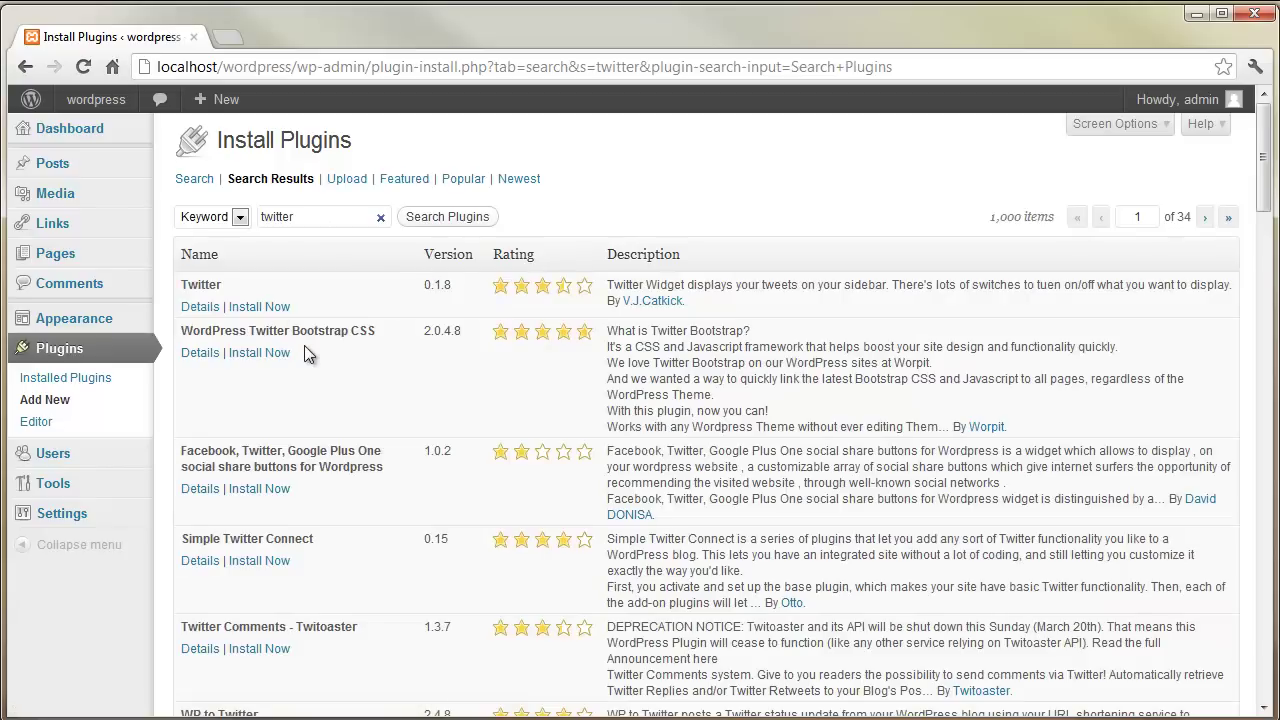
{"action": "scroll", "coordinate": [304, 345], "scroll_direction": "down", "scroll_amount": 3}
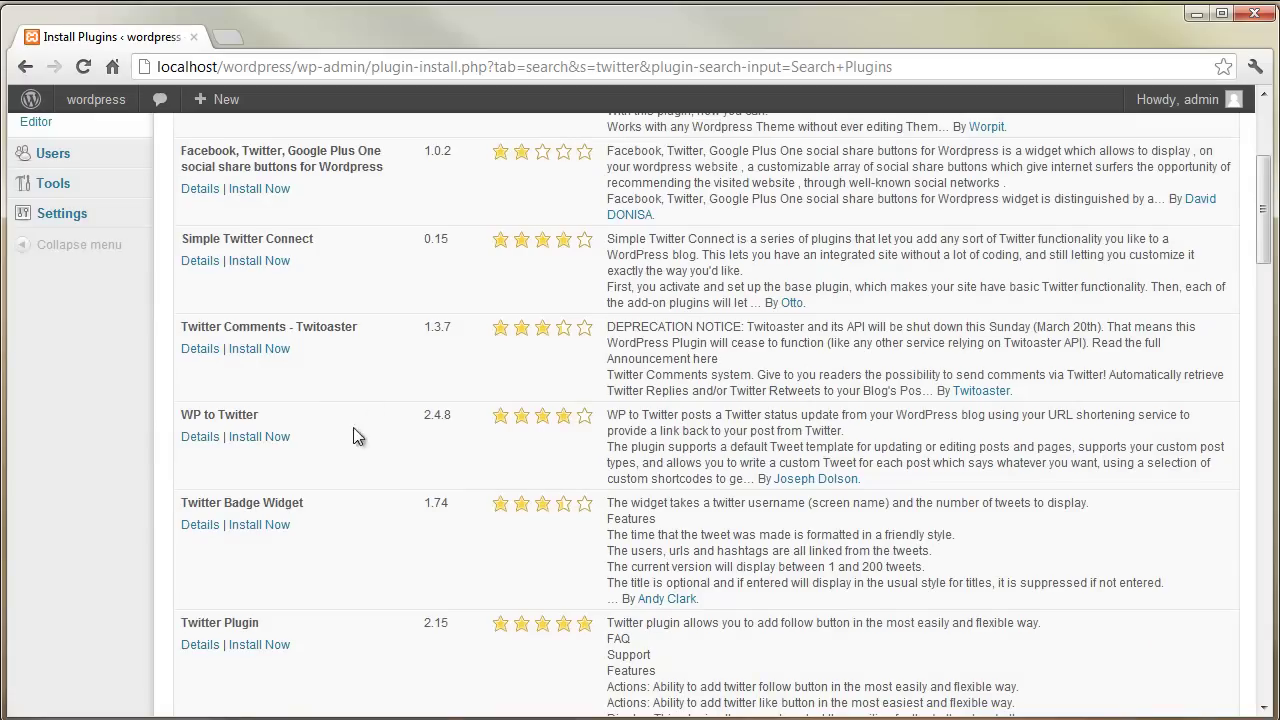
{"action": "left_click", "coordinate": [259, 525]}
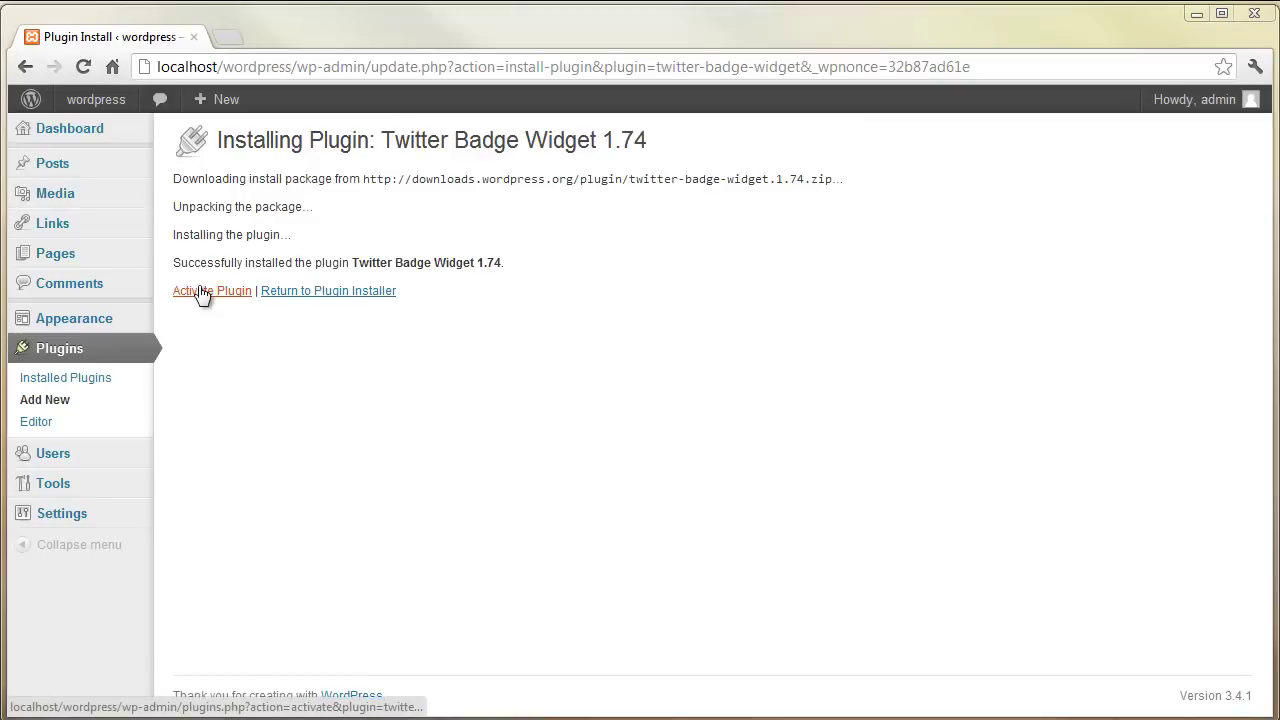
{"action": "left_click", "coordinate": [205, 291]}
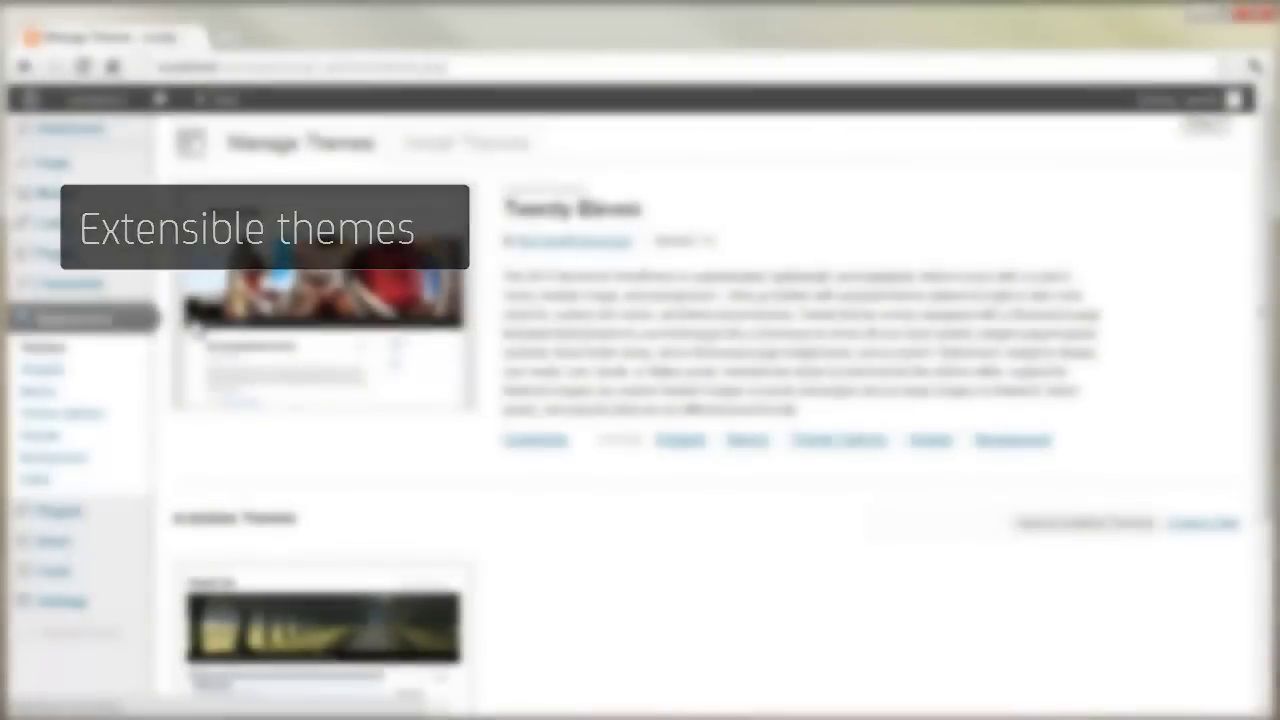
- Install the Surface theme from the Newest themes list
{"action": "left_click", "coordinate": [820, 445]}
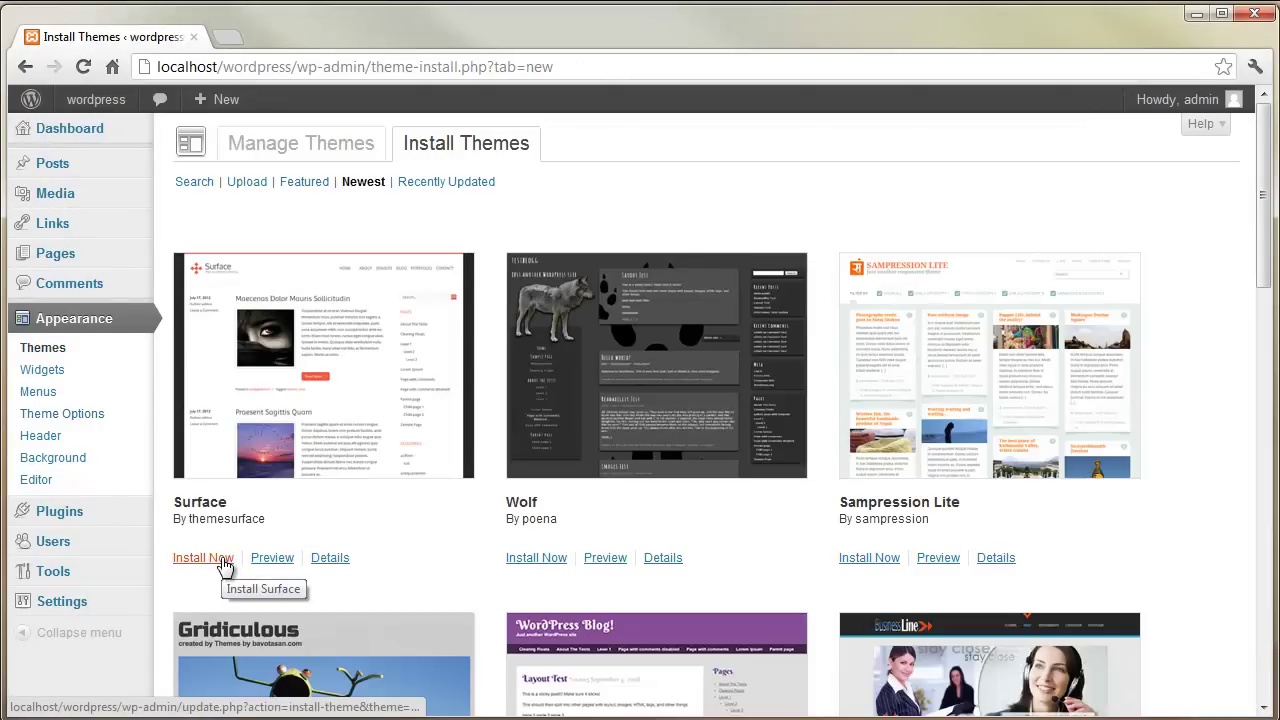
{"action": "left_click", "coordinate": [223, 563]}
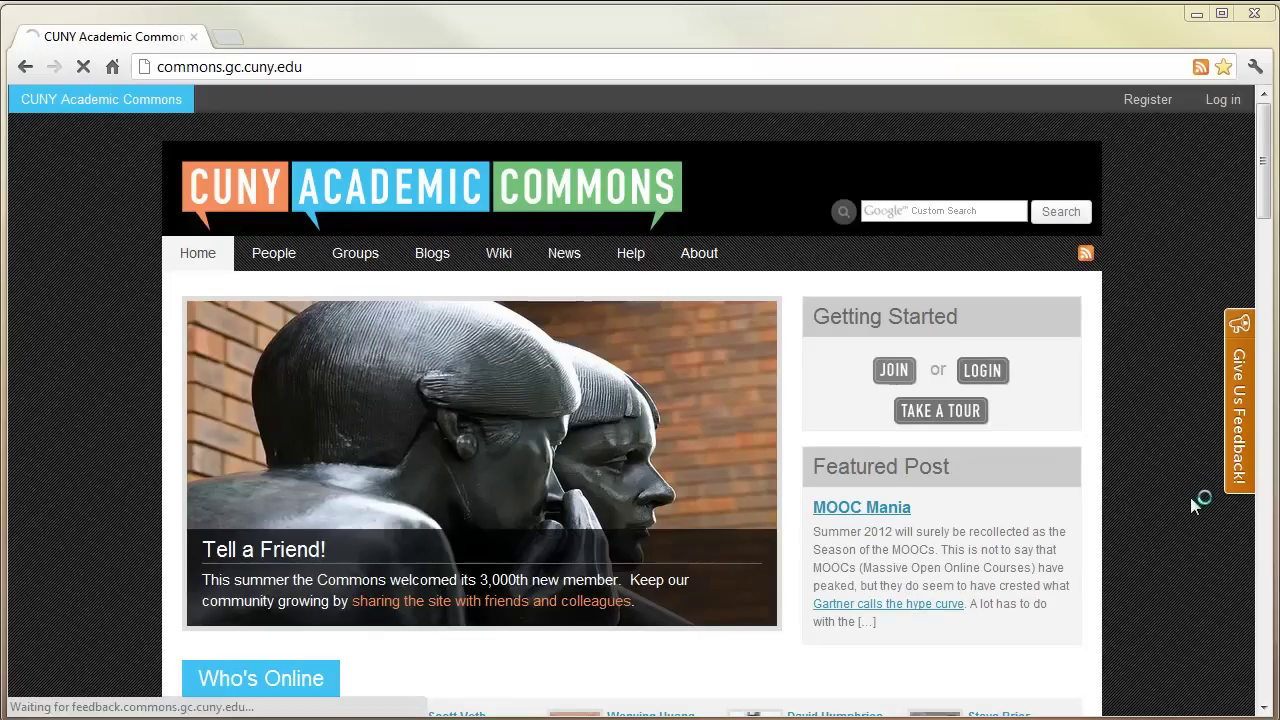
- Scroll through the CUNY Academic Commons homepage, then follow the local site's Log in link
{"action": "scroll", "coordinate": [1190, 508], "scroll_direction": "down", "scroll_amount": 2}
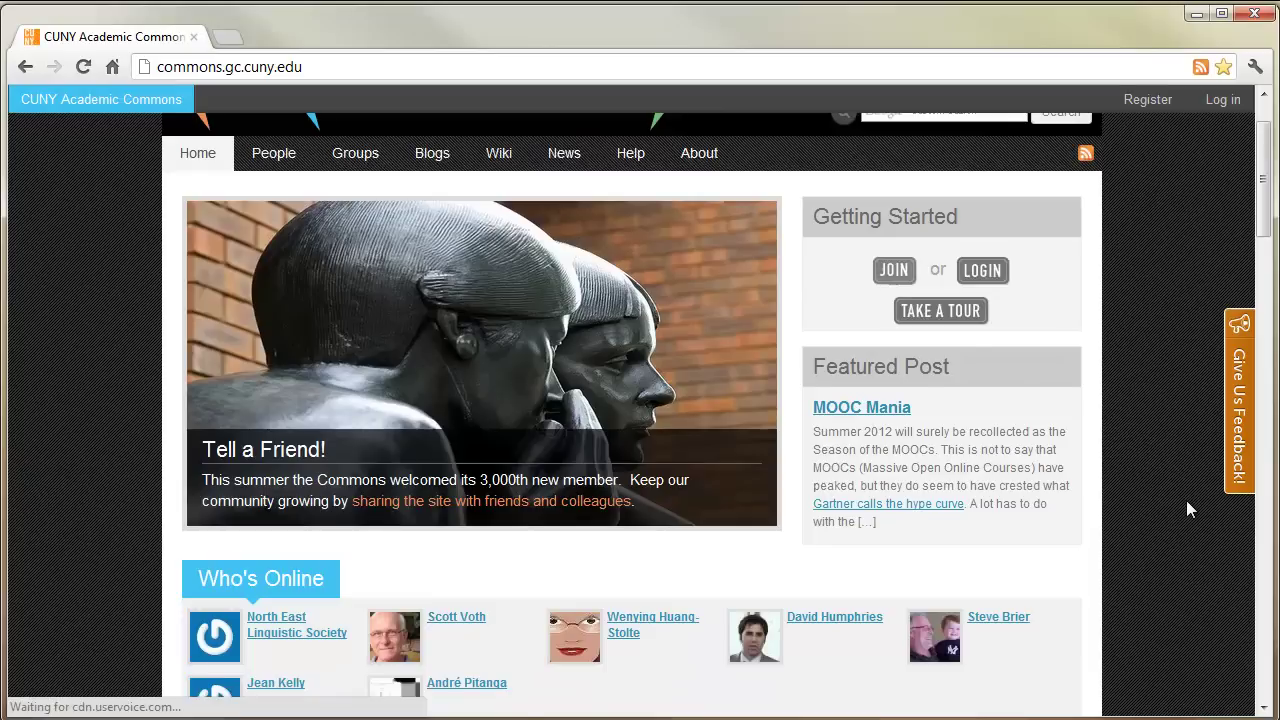
{"action": "scroll", "coordinate": [1186, 500], "scroll_direction": "down", "scroll_amount": 4}
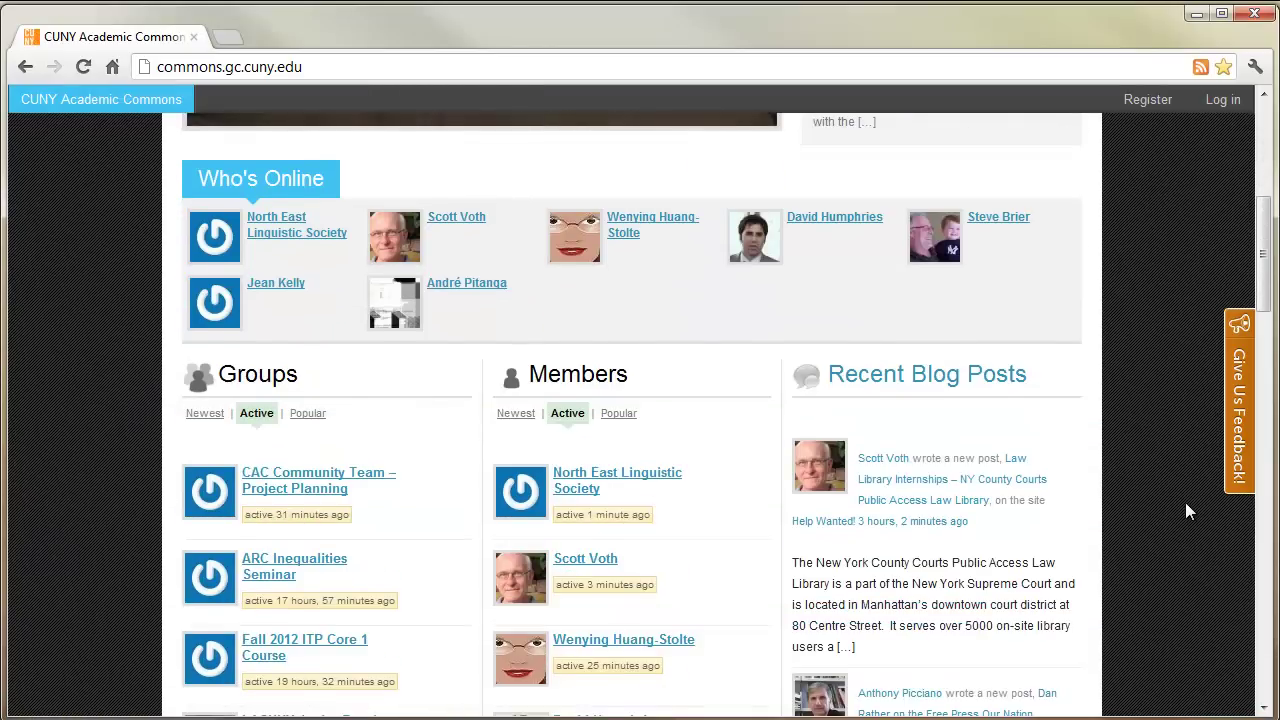
{"action": "scroll", "coordinate": [1184, 504], "scroll_direction": "down", "scroll_amount": 1}
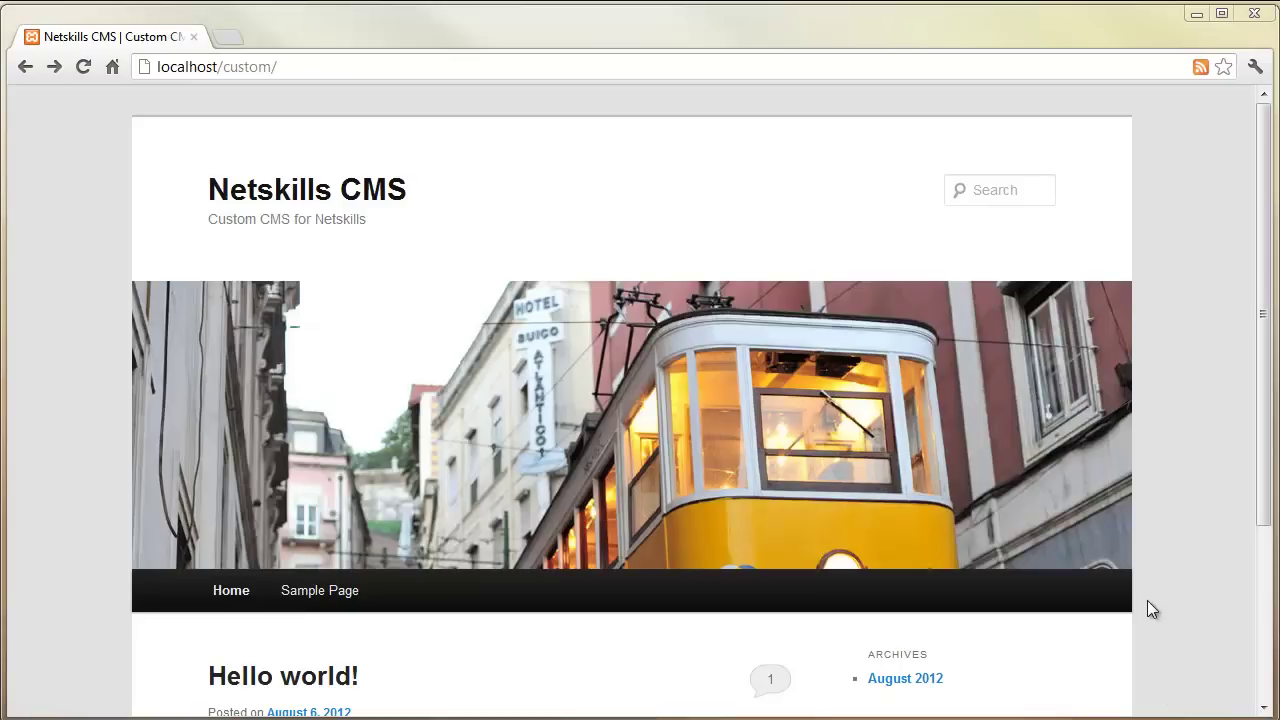
{"action": "scroll", "coordinate": [947, 590], "scroll_direction": "down", "scroll_amount": 2}
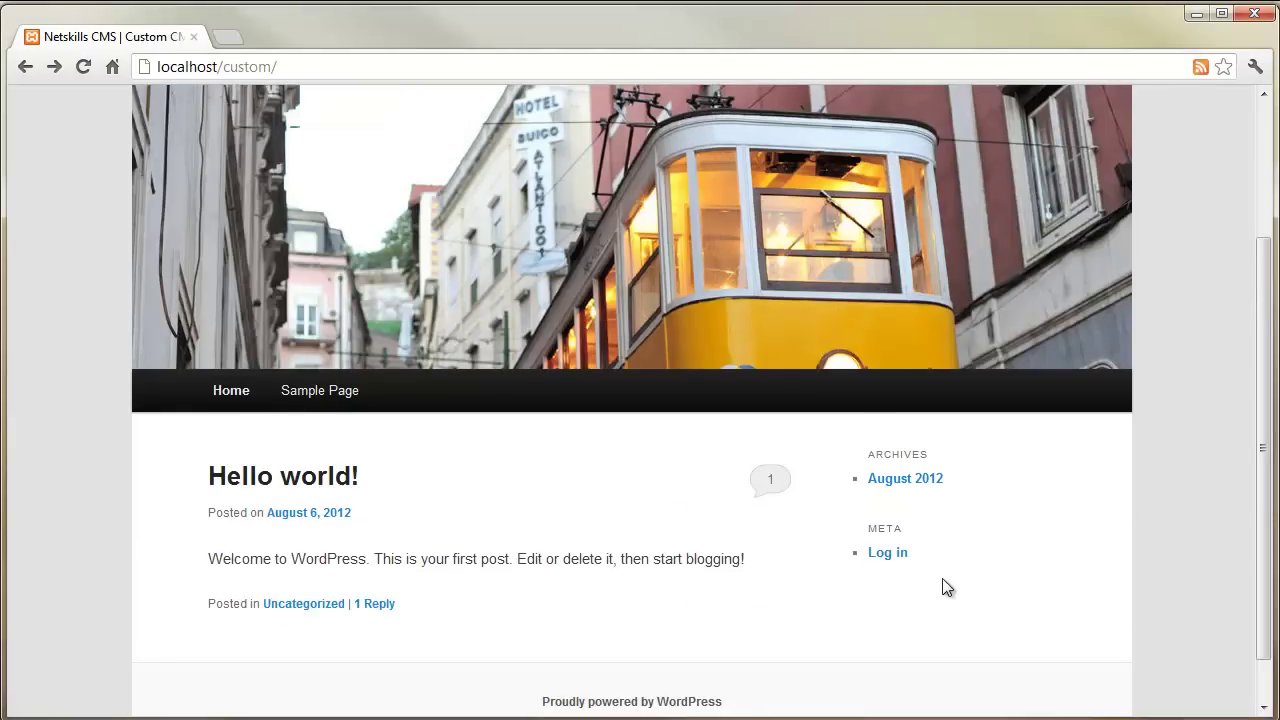
{"action": "left_click", "coordinate": [896, 556]}
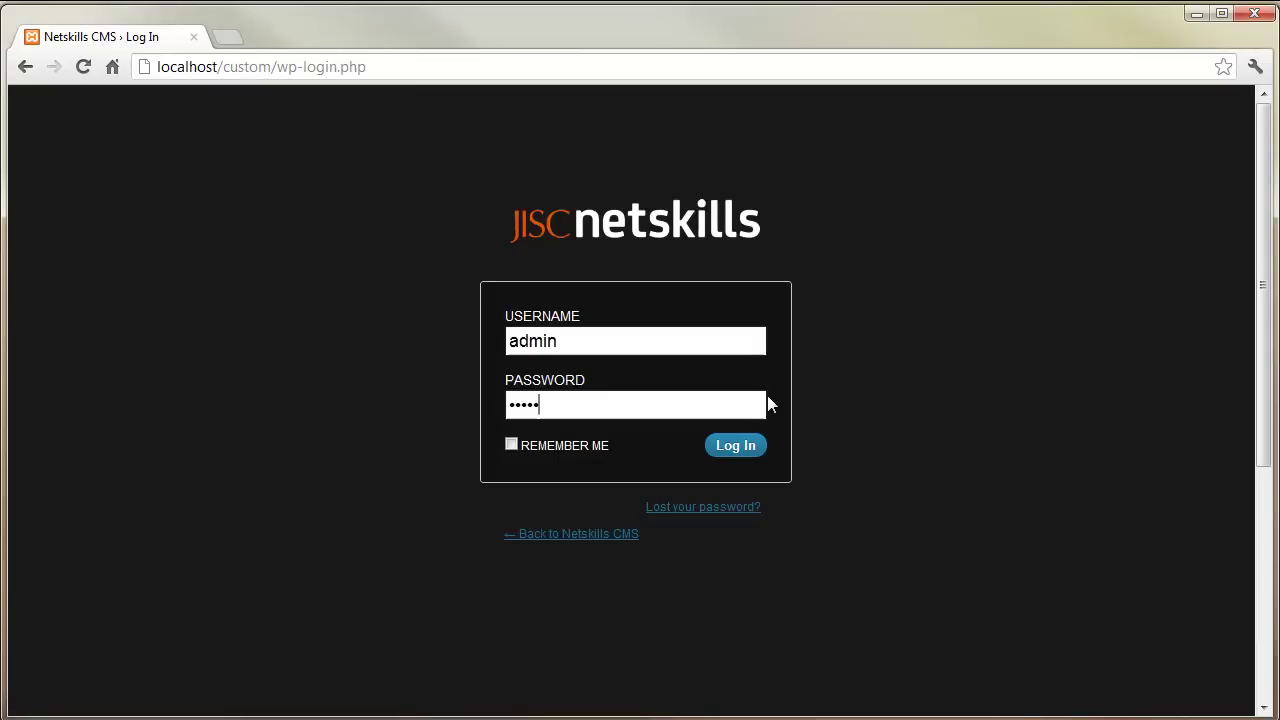
- Log in to the Netskills CMS admin and start a new entry under Workshops > Add Workshop
{"action": "left_click", "coordinate": [752, 446]}
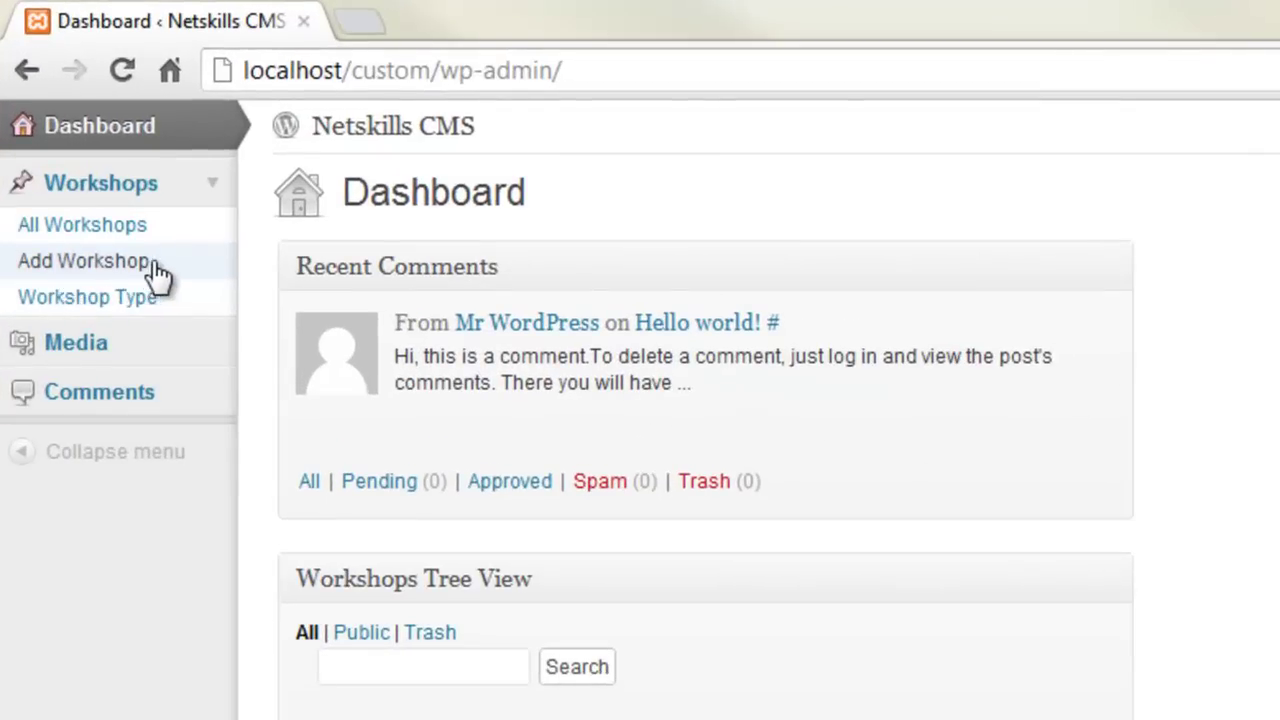
{"action": "left_click", "coordinate": [158, 272]}
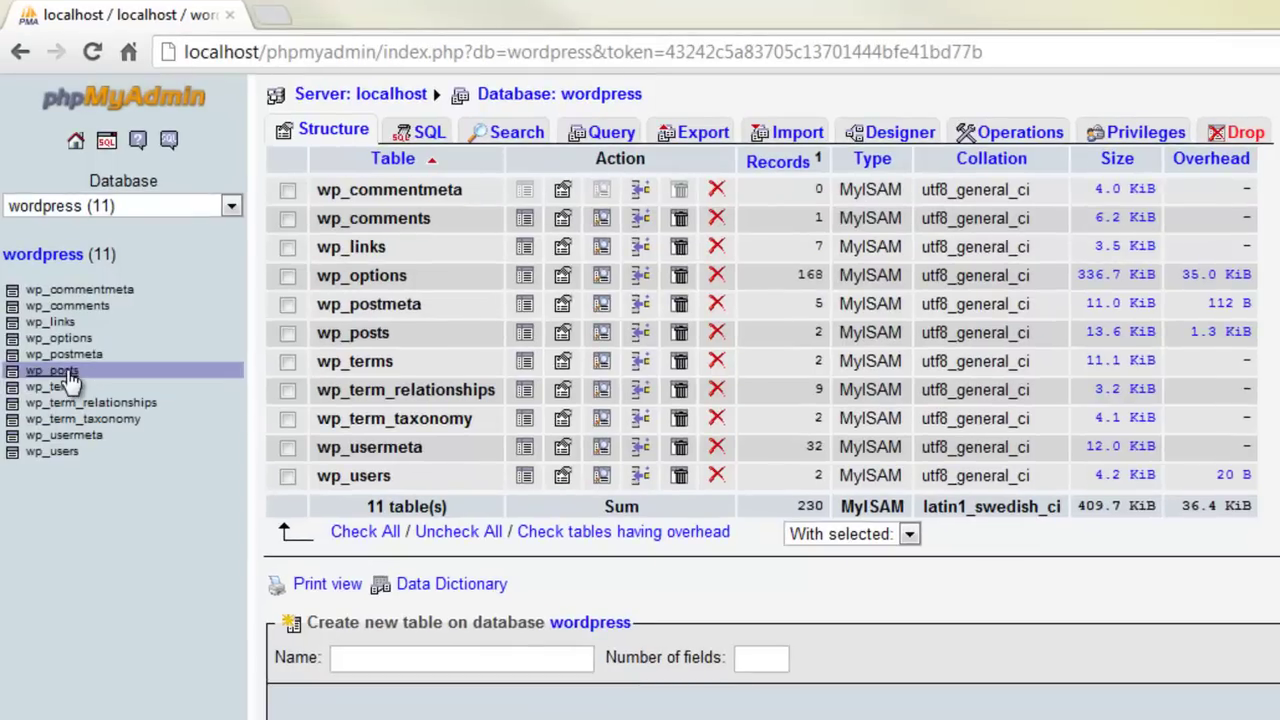
- Open the wp_posts table from phpMyAdmin's table list
{"action": "left_click", "coordinate": [70, 378]}
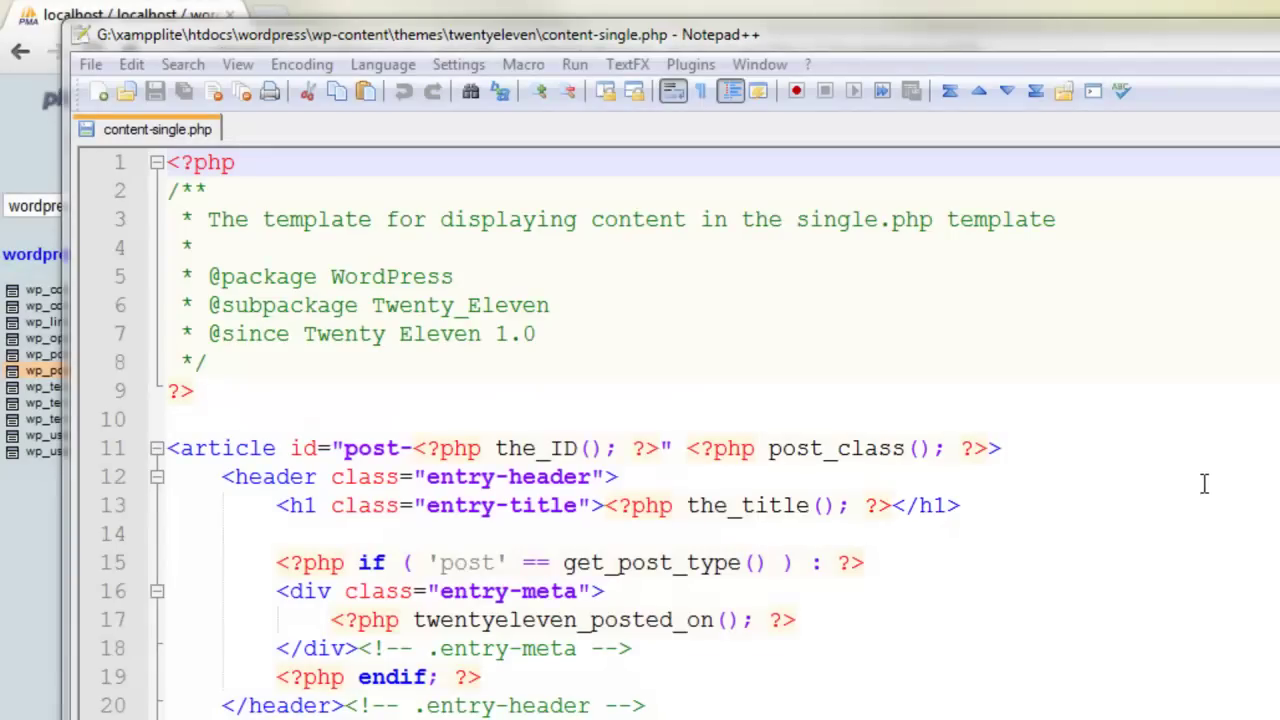
- Place the cursor at line 12 of content-single.php and scroll through the template
{"action": "left_click", "coordinate": [1191, 476]}
{"action": "scroll", "coordinate": [1190, 474], "scroll_direction": "down", "scroll_amount": 2}
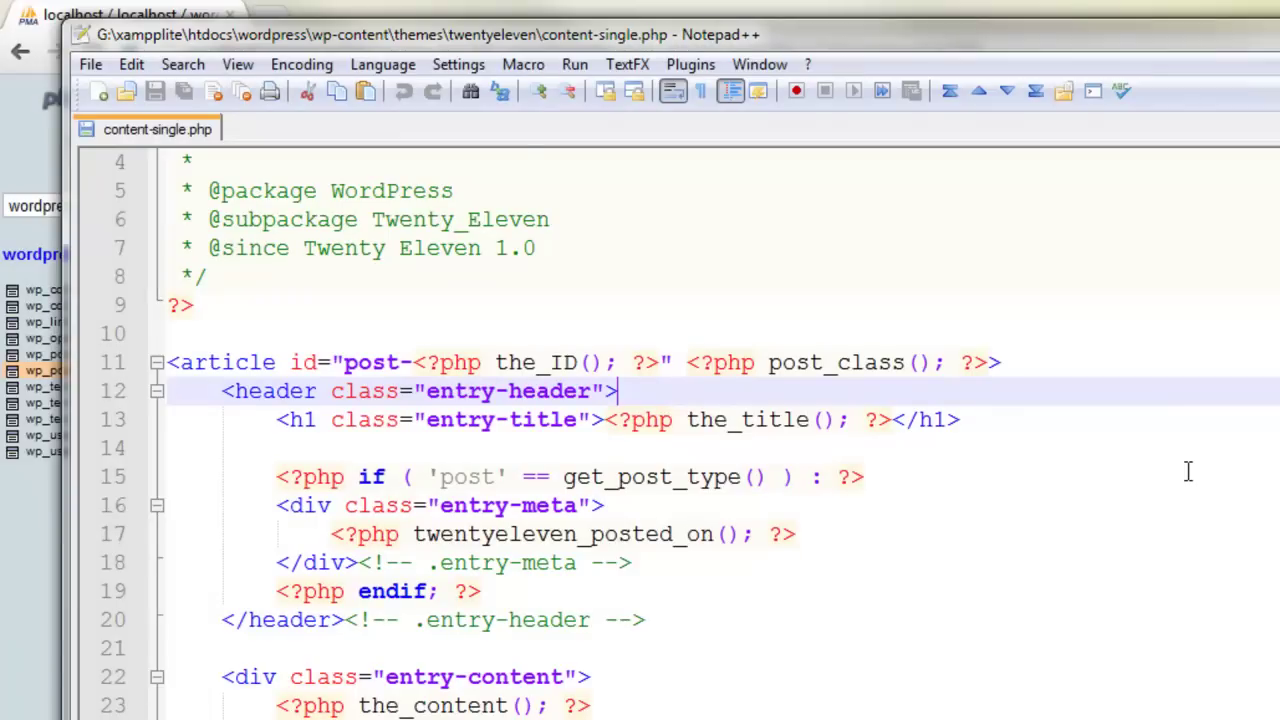
{"action": "scroll", "coordinate": [1188, 473], "scroll_direction": "down", "scroll_amount": 2}
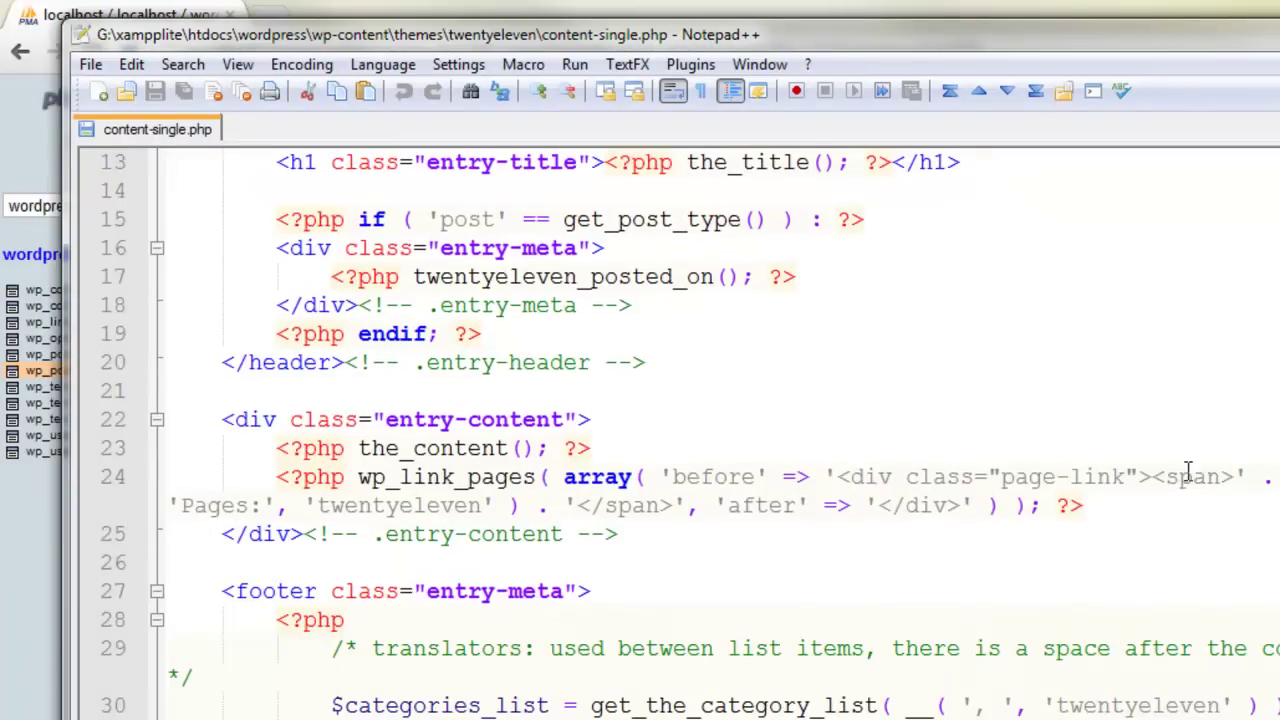
{"action": "scroll", "coordinate": [1188, 473], "scroll_direction": "down", "scroll_amount": 1}
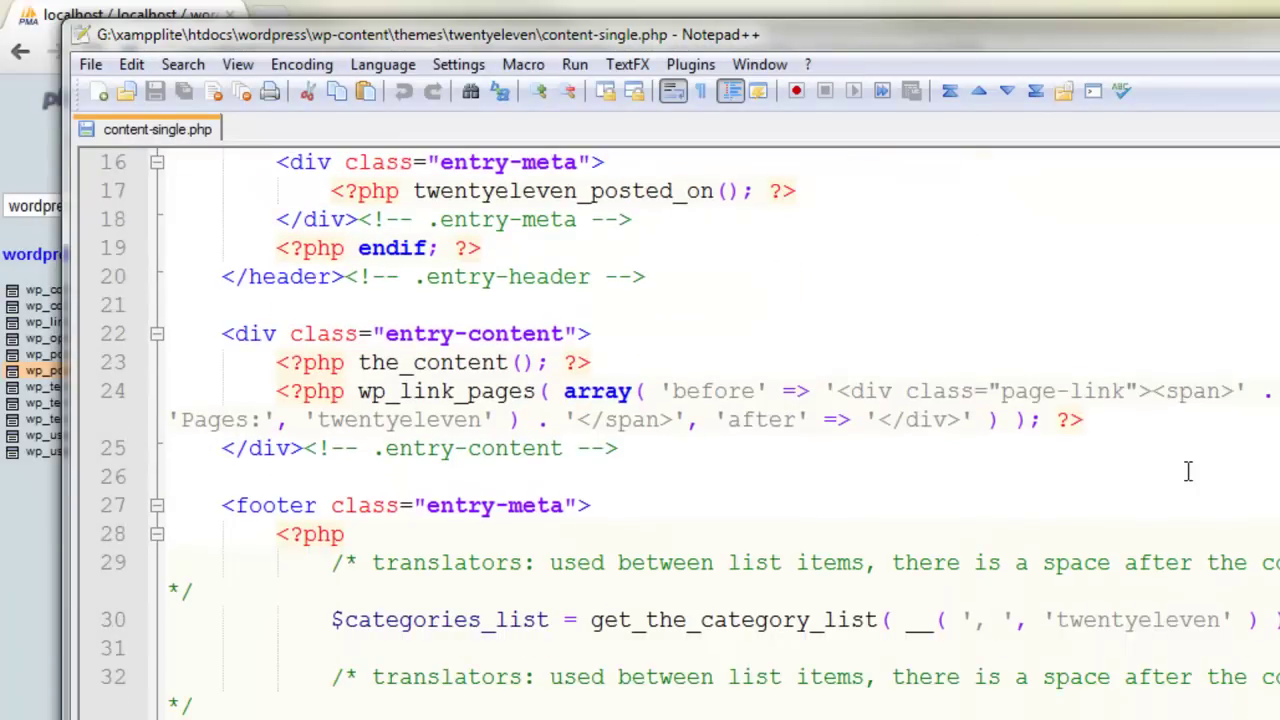
{"action": "scroll", "coordinate": [1188, 473], "scroll_direction": "down", "scroll_amount": 1}
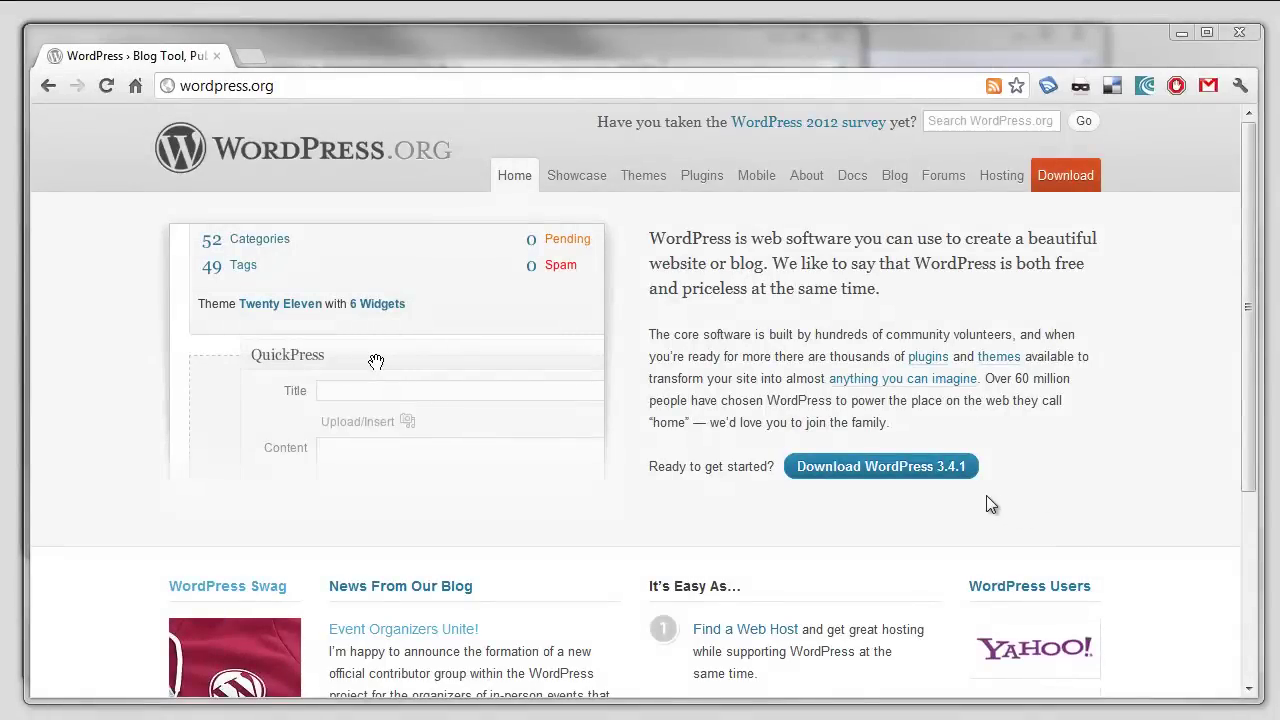
- Download wordpress-3.4.1.zip from the WordPress.org download page
{"action": "left_click", "coordinate": [941, 472]}
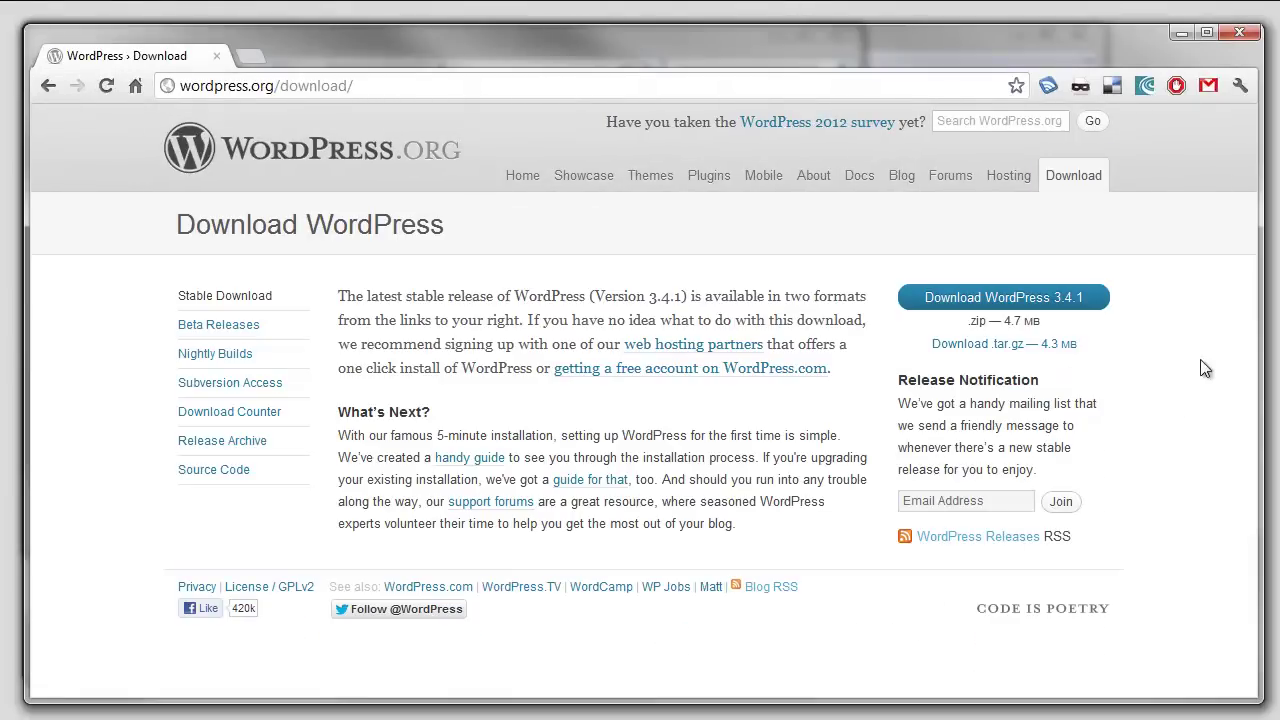
{"action": "left_click", "coordinate": [1084, 313]}
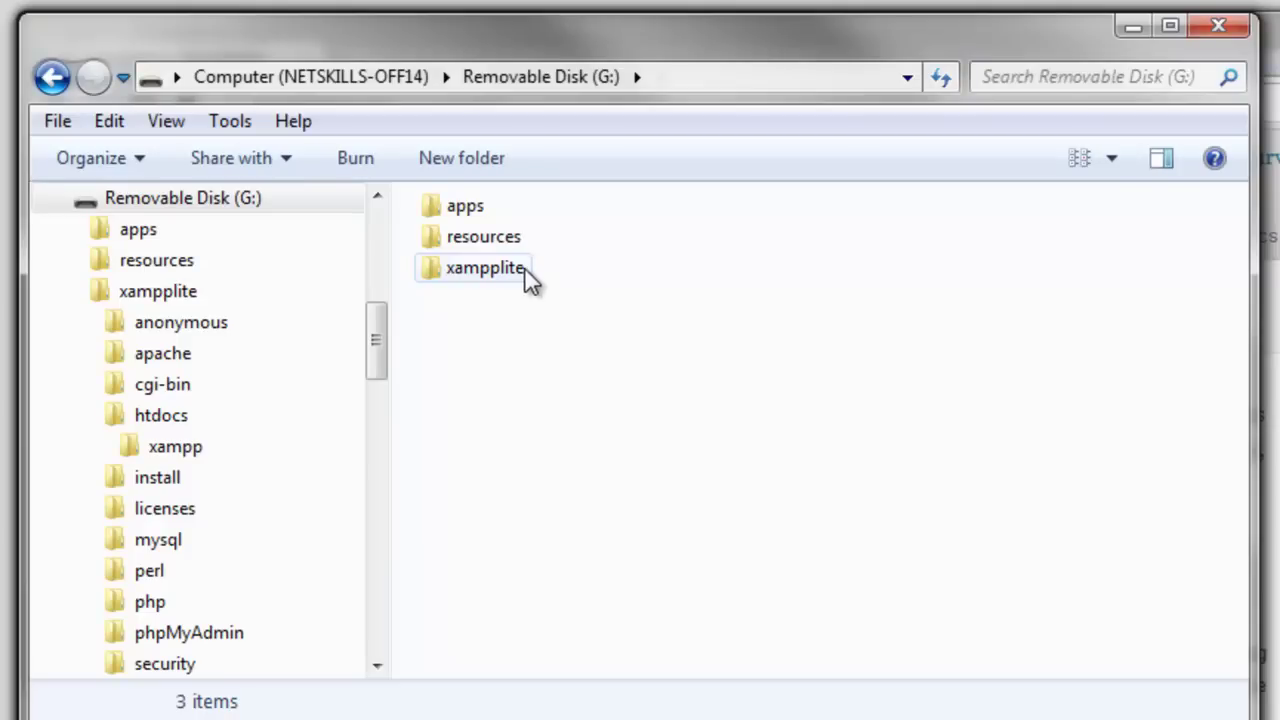
- Extract wordpress-3.4.1.zip into G:\xampplite\htdocs, removing the extra wordpress-3.4.1 subfolder from the path
{"action": "double_click", "coordinate": [485, 268]}
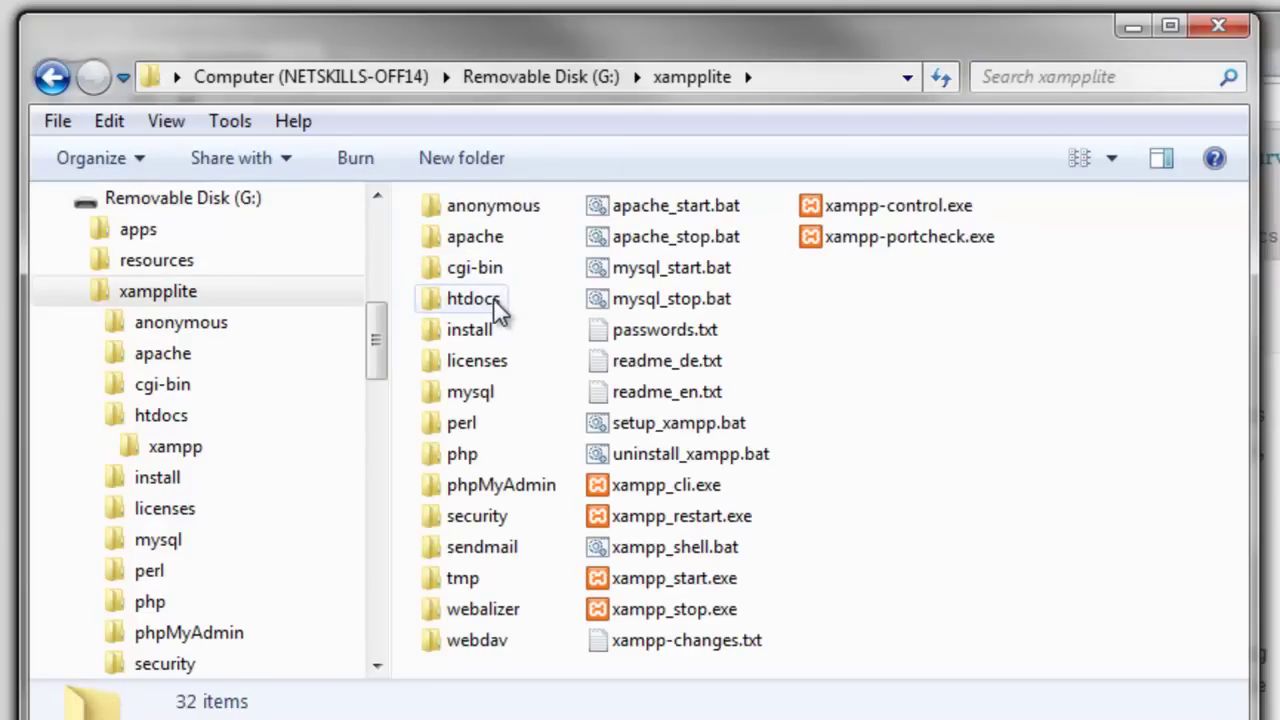
{"action": "double_click", "coordinate": [493, 298]}
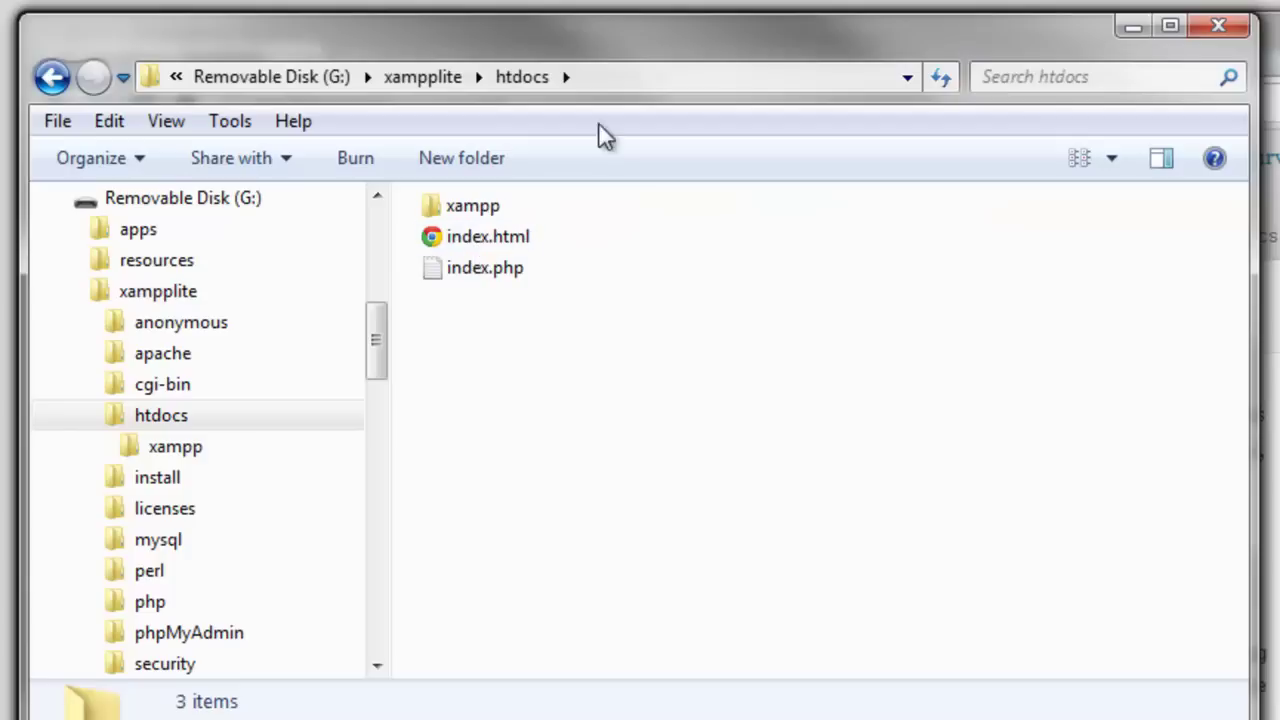
{"action": "left_click_drag", "start_coordinate": [600, 49], "coordinate": [1088, 332]}
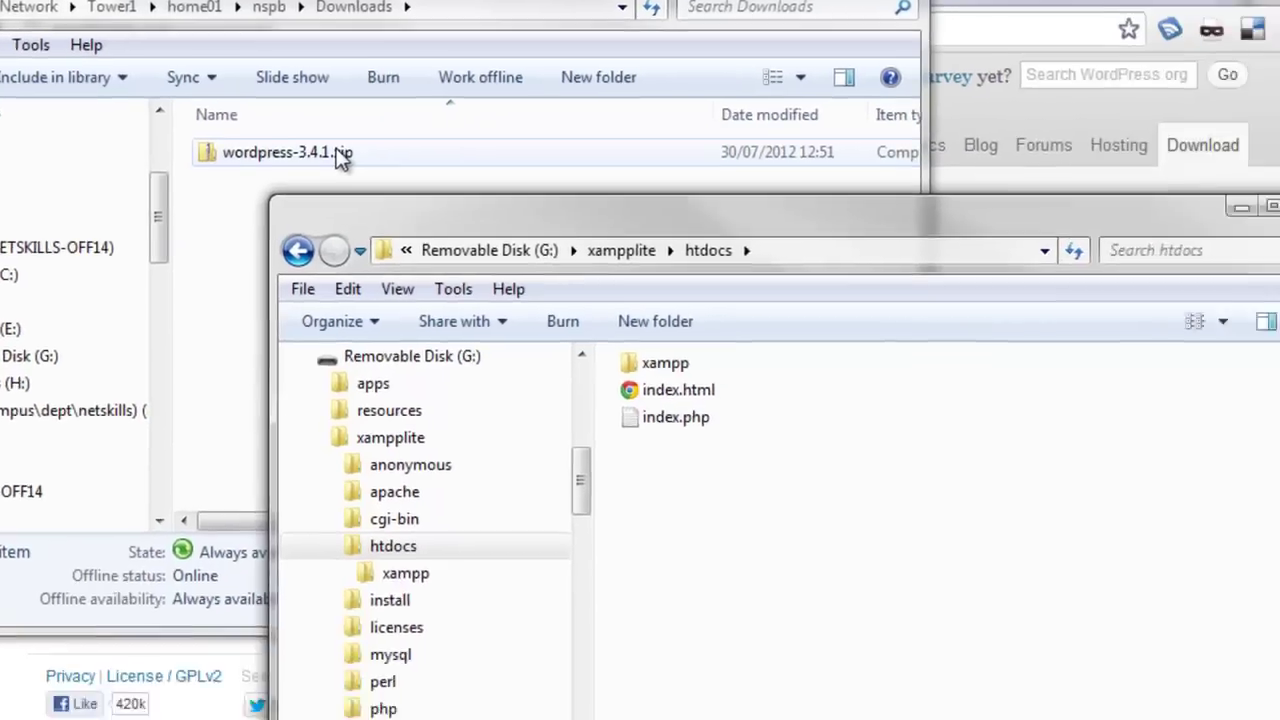
{"action": "left_click_drag", "start_coordinate": [340, 160], "coordinate": [735, 522]}
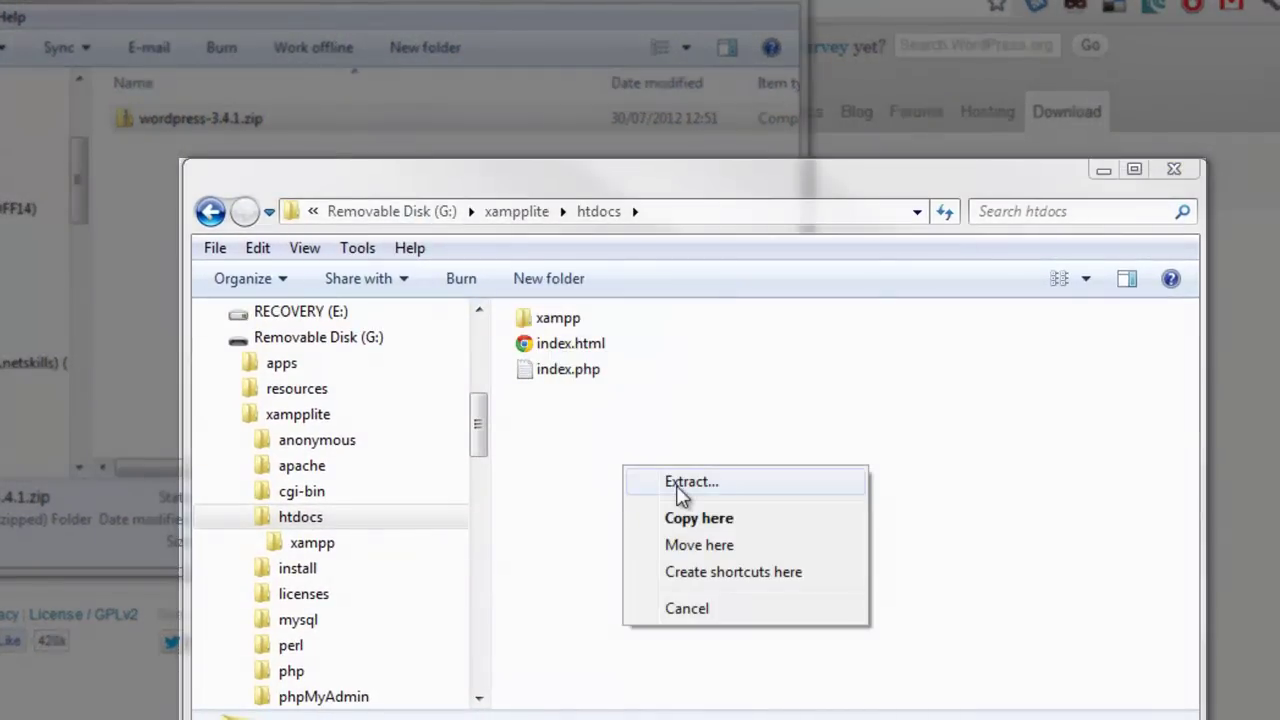
{"action": "left_click", "coordinate": [680, 484]}
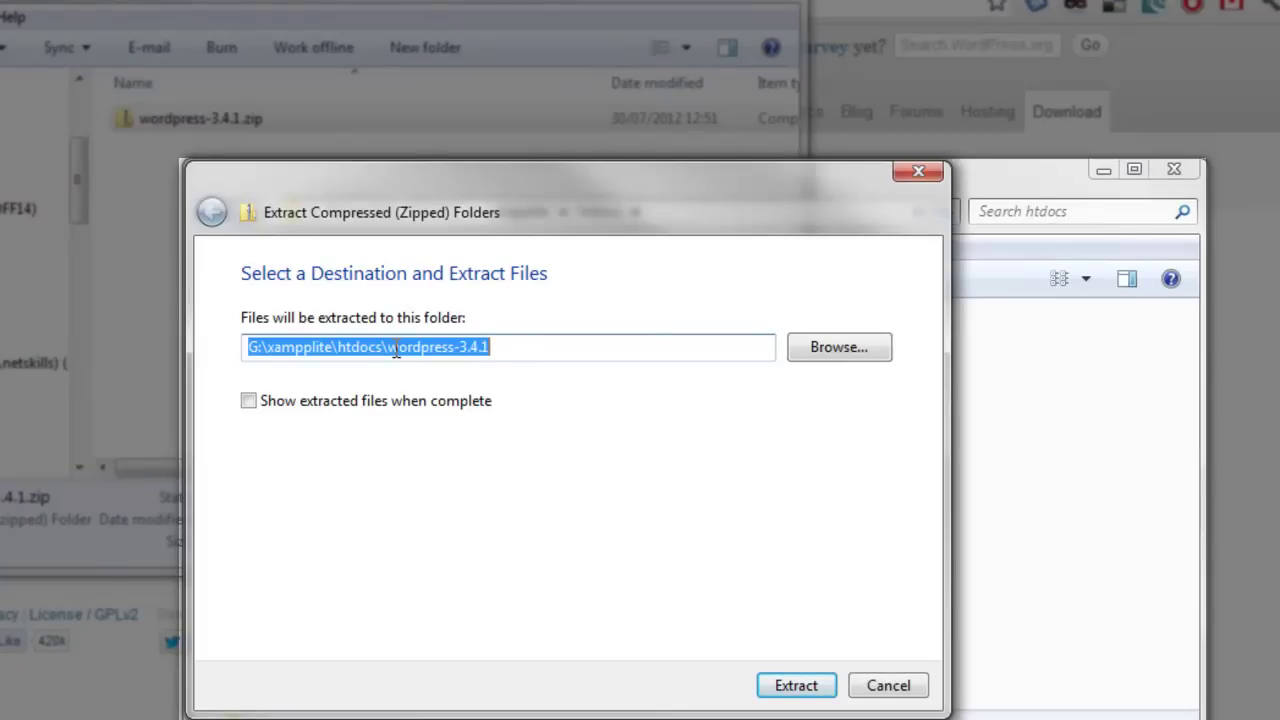
{"action": "left_click", "coordinate": [392, 347]}
{"action": "left_click_drag", "start_coordinate": [392, 347], "coordinate": [751, 337]}
{"action": "key", "text": "BackSpace"}
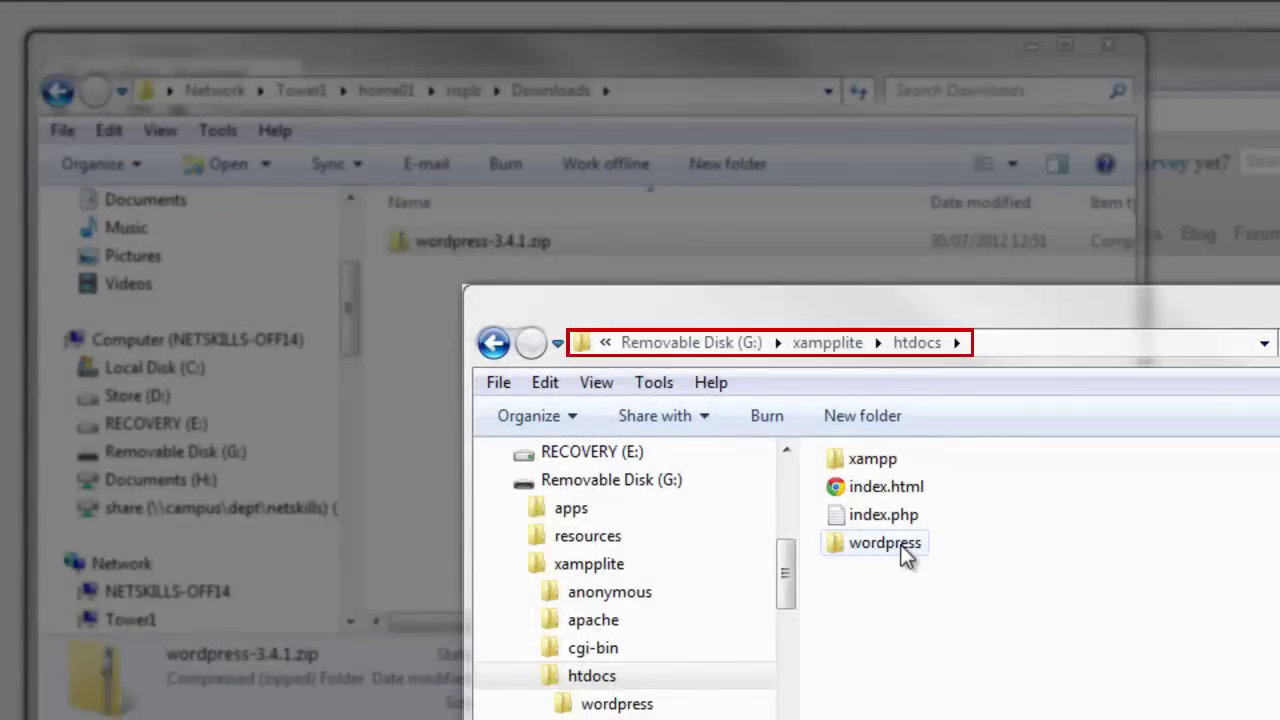
- Open wp-config-sample.php from the extracted wordpress folder in Notepad++
{"action": "double_click", "coordinate": [905, 556]}
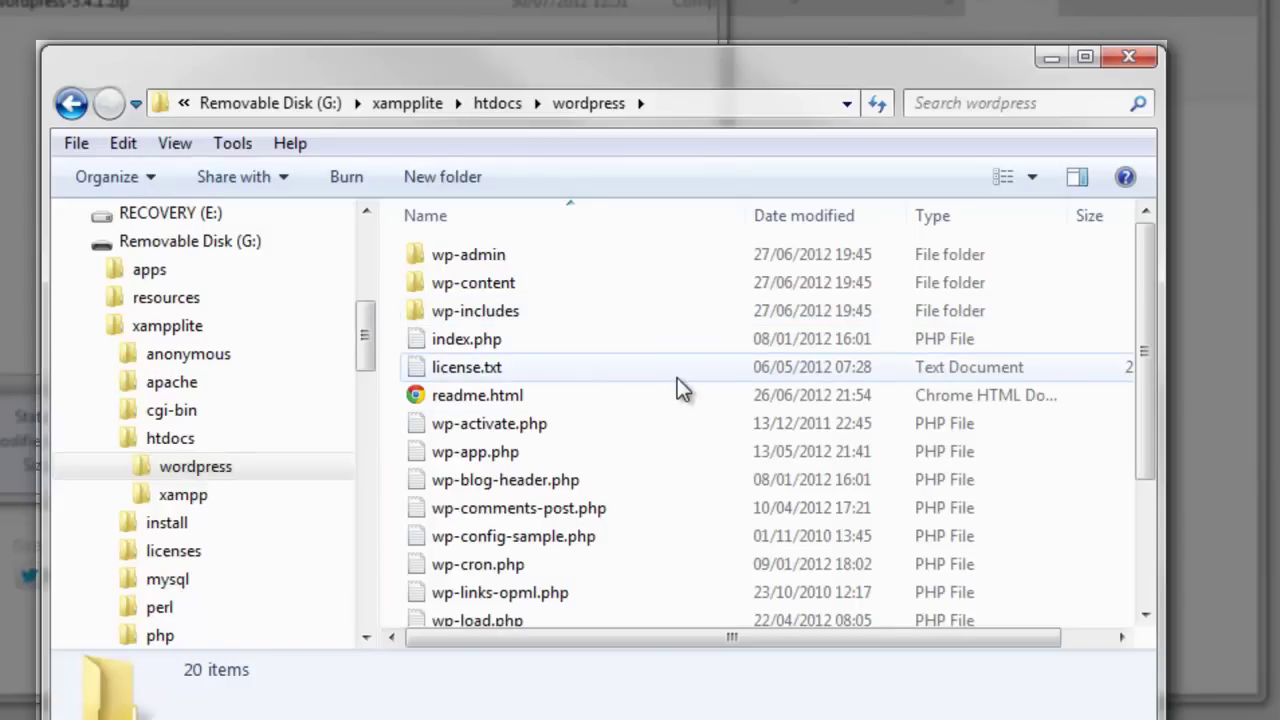
{"action": "left_click", "coordinate": [544, 540]}
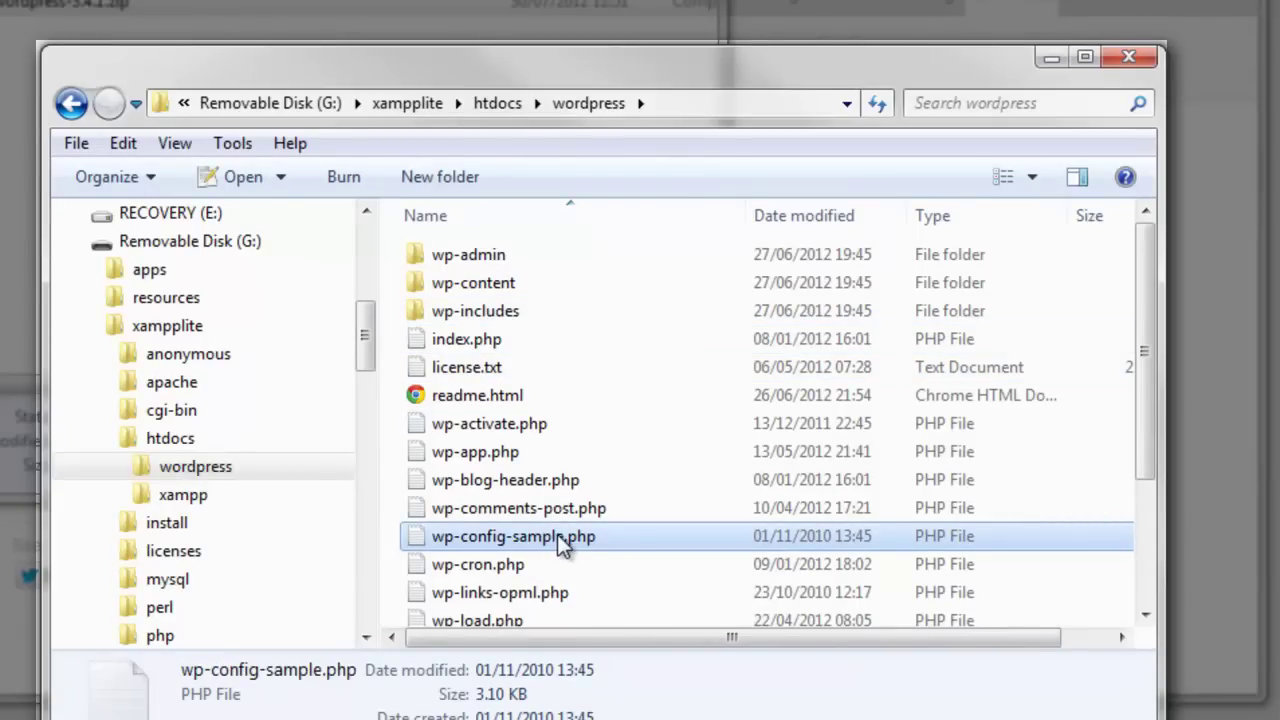
{"action": "double_click", "coordinate": [572, 537]}
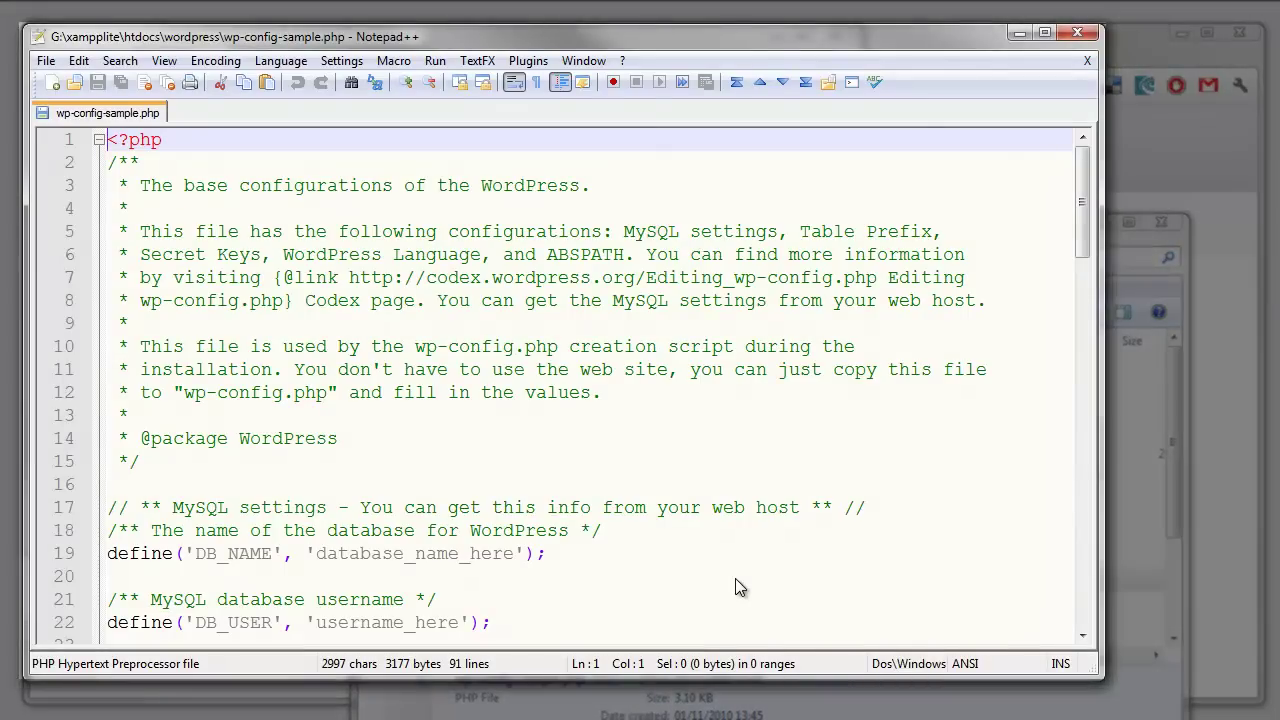
- Scroll wp-config-sample.php down to the MySQL settings block
{"action": "scroll", "coordinate": [655, 522], "scroll_direction": "down", "scroll_amount": 3}
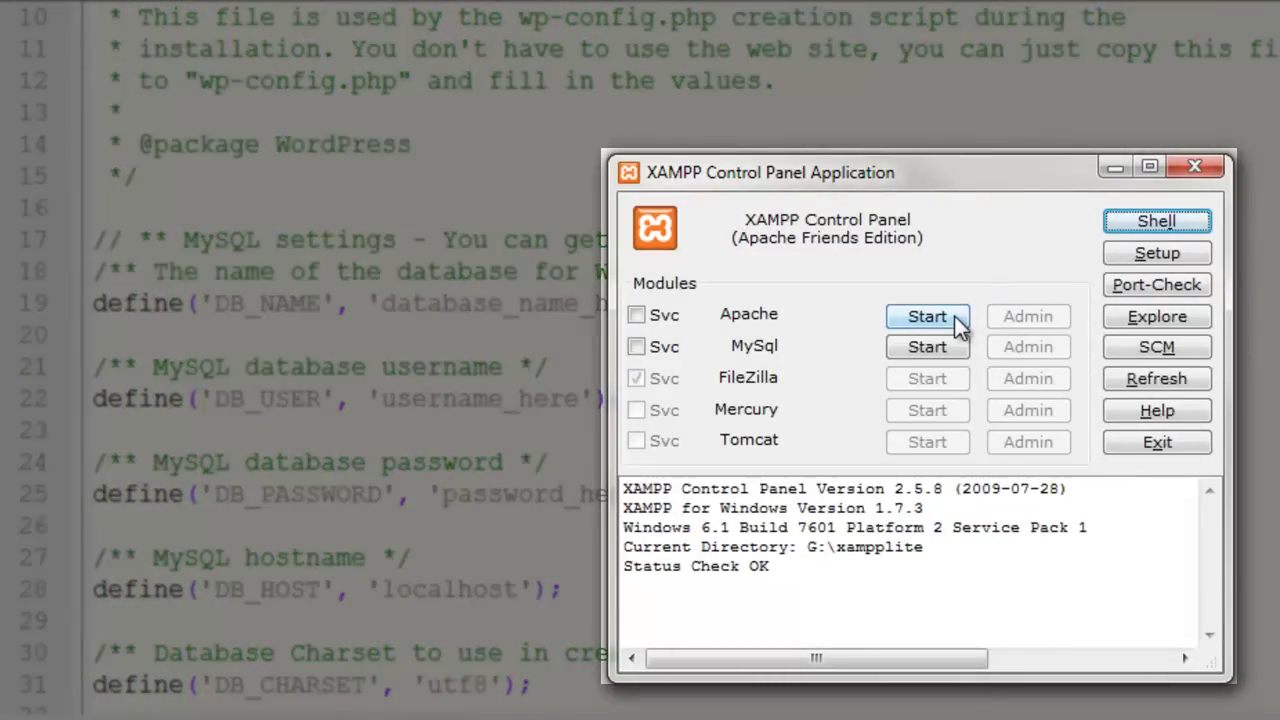
- Start Apache and MySQL in XAMPP and open the localhost/xampp welcome page
{"action": "left_click", "coordinate": [954, 316]}
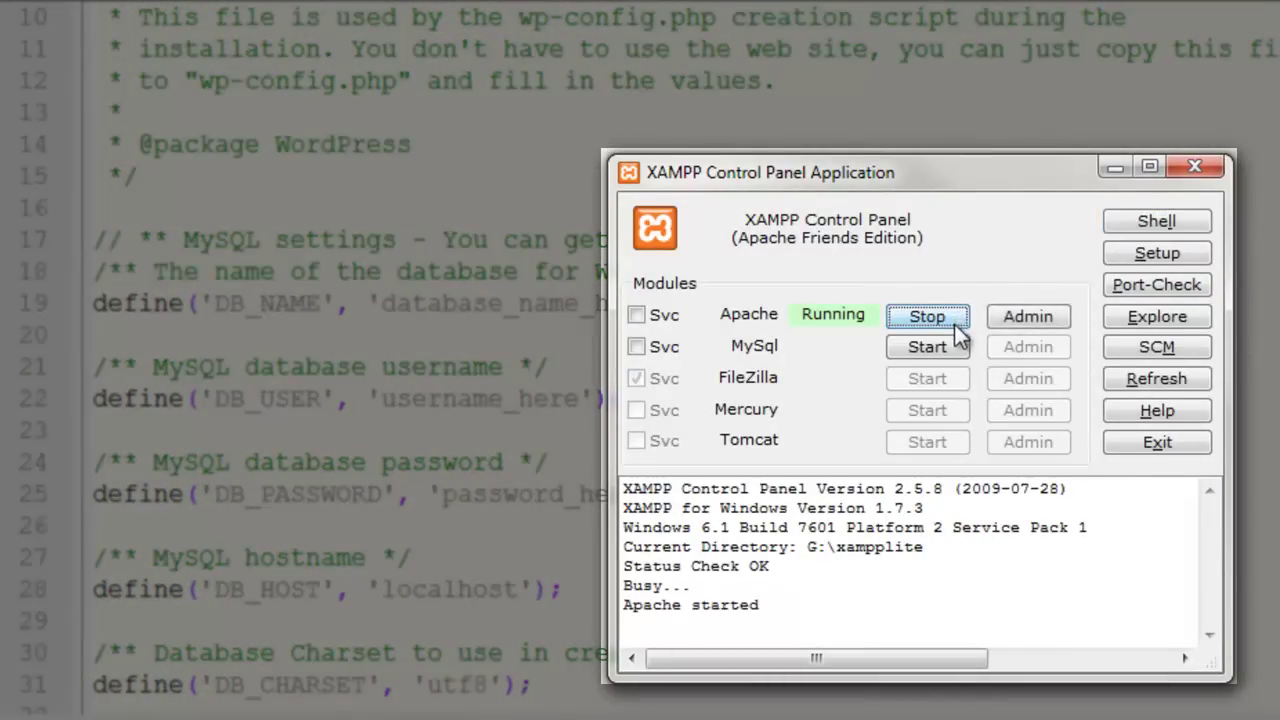
{"action": "left_click", "coordinate": [959, 350]}
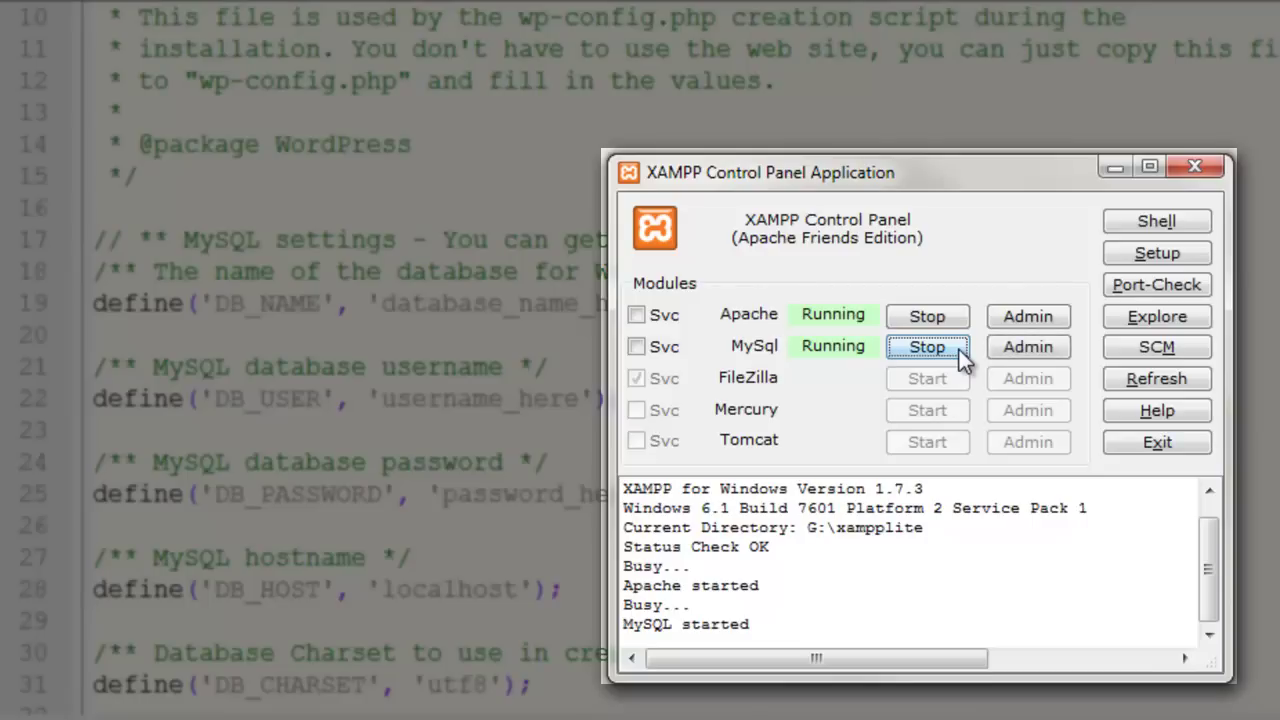
{"action": "left_click", "coordinate": [1015, 318]}
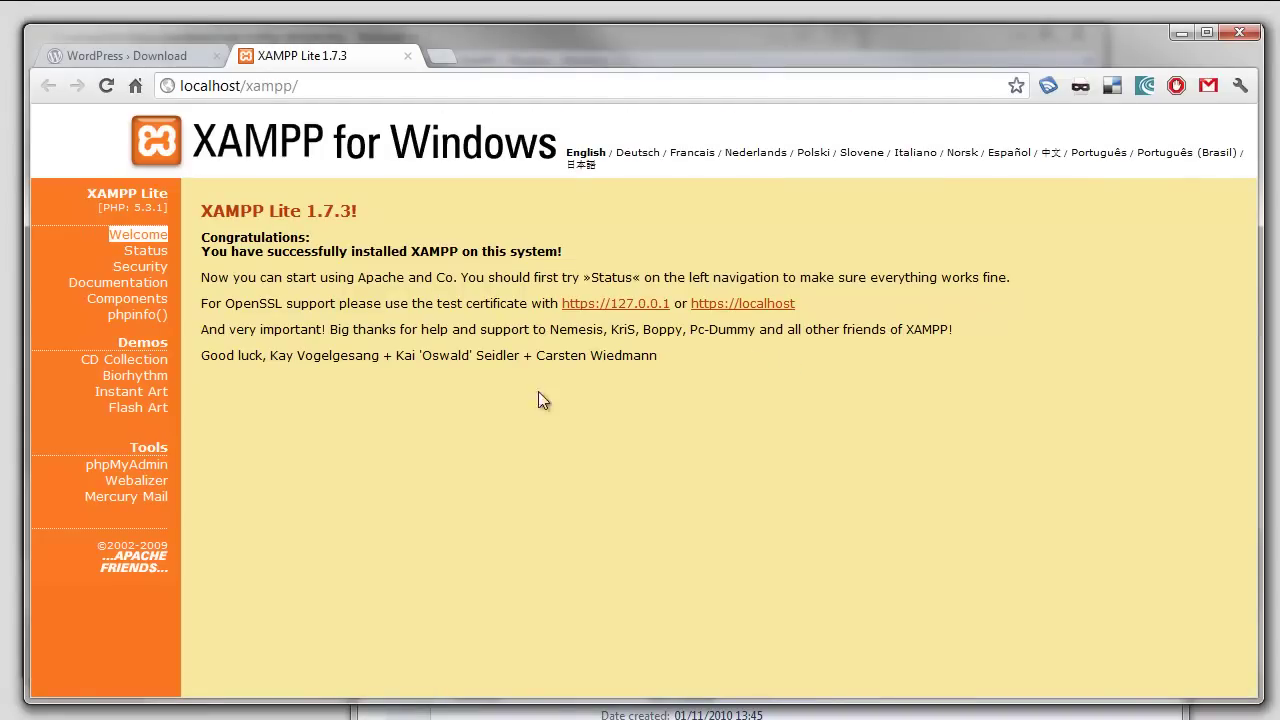
- From the XAMPP page, open phpMyAdmin and create a new database named 'wordpress'
{"action": "left_click", "coordinate": [145, 470]}
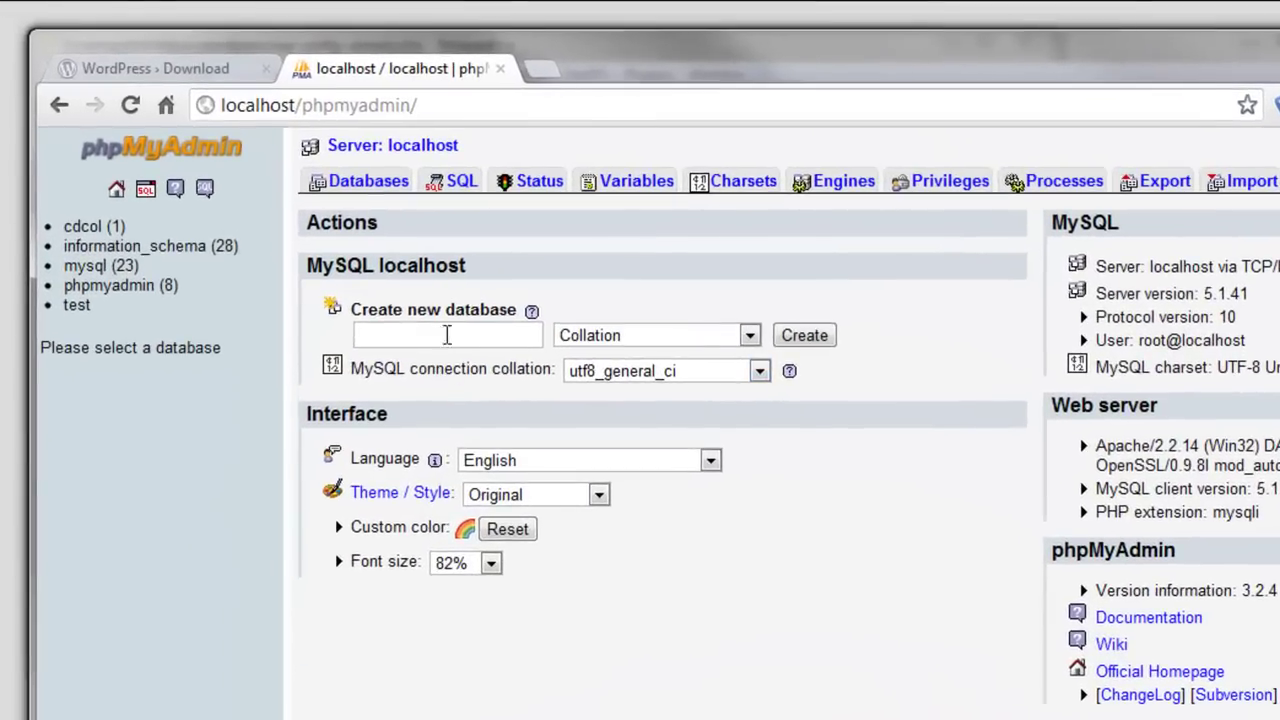
{"action": "left_click", "coordinate": [447, 335]}
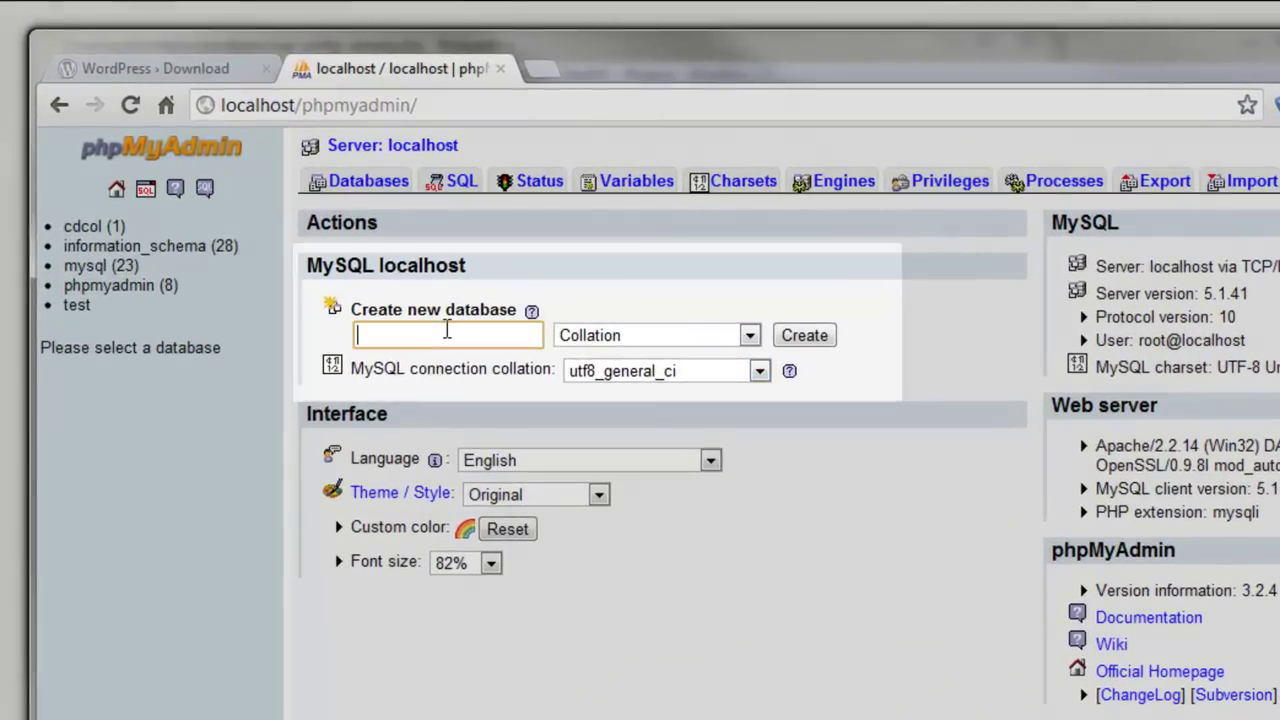
{"action": "type", "text": "wordpress"}
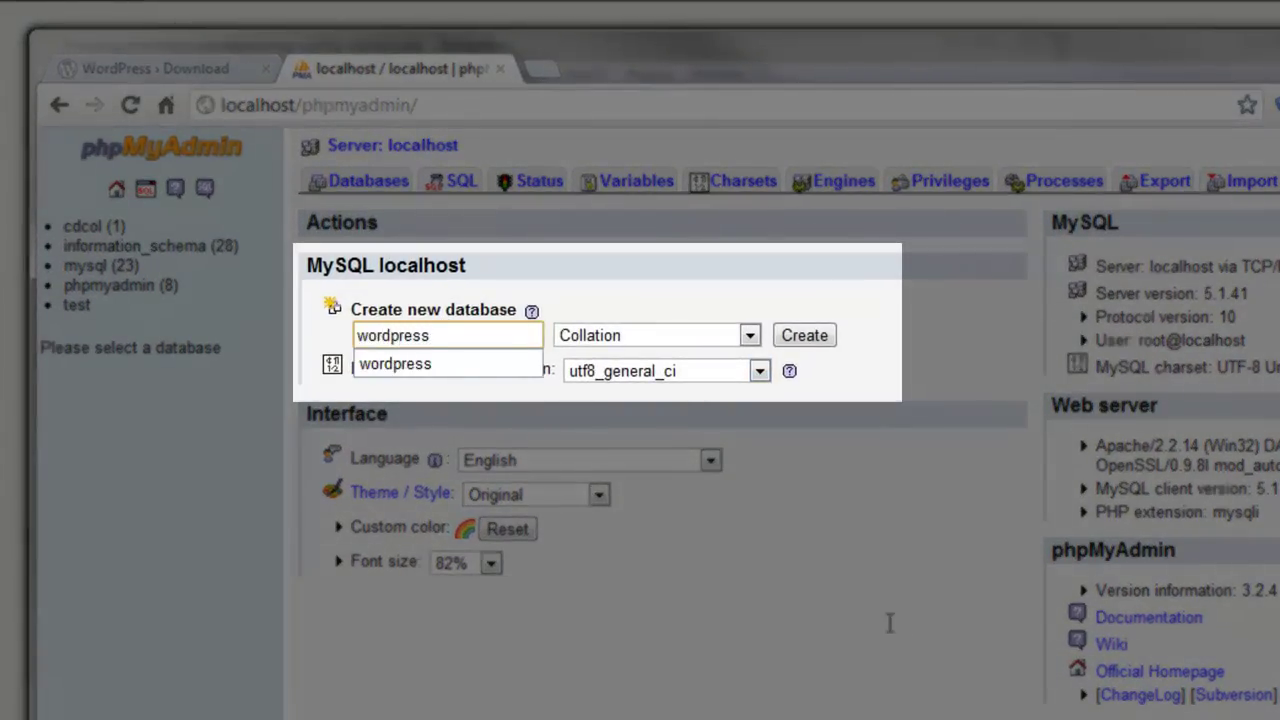
{"action": "double_click", "coordinate": [890, 632]}
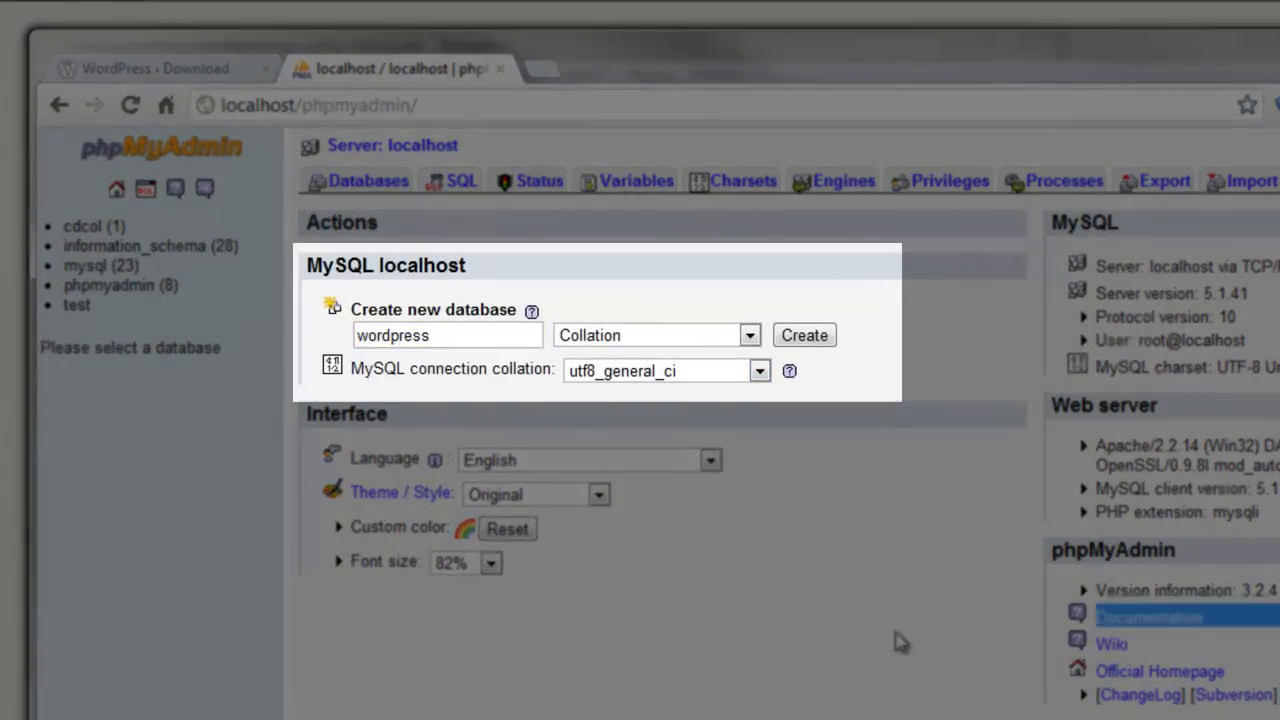
{"action": "left_click", "coordinate": [826, 336]}
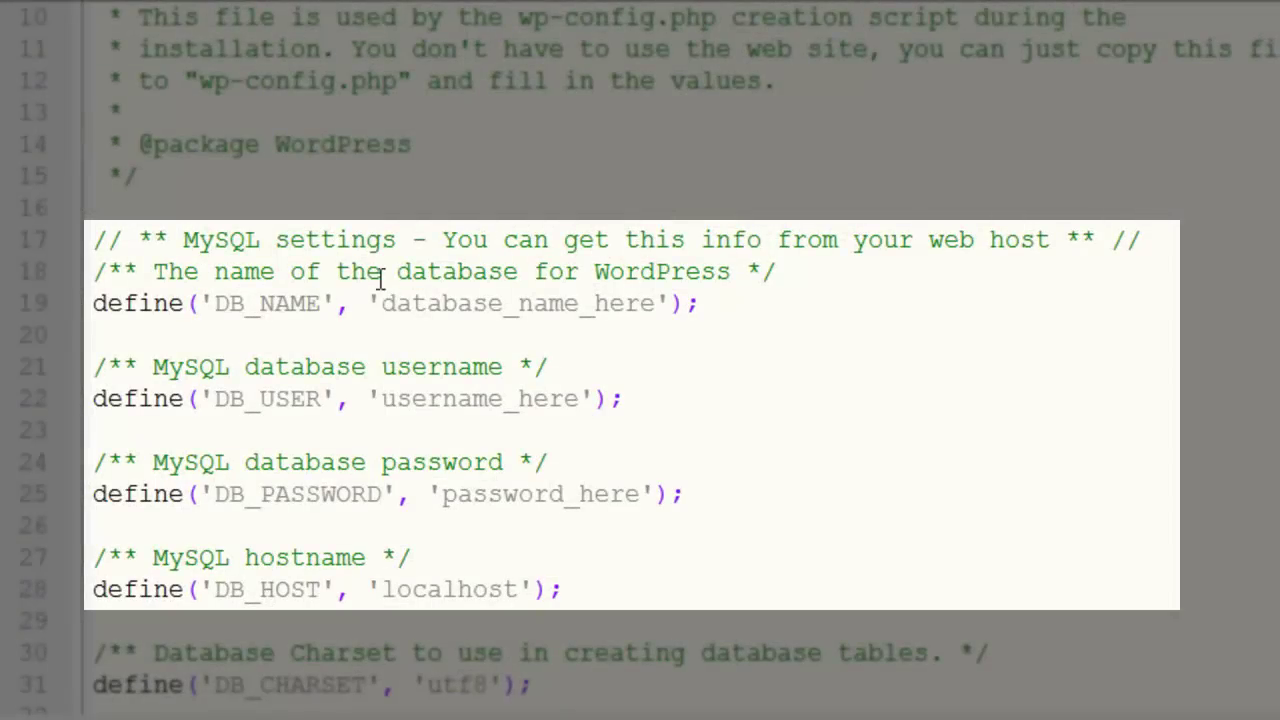
- Set DB_NAME to 'wordpress', DB_USER to 'root' and clear DB_PASSWORD to empty
{"action": "left_click_drag", "start_coordinate": [382, 304], "coordinate": [656, 304]}
{"action": "type", "text": "w"}
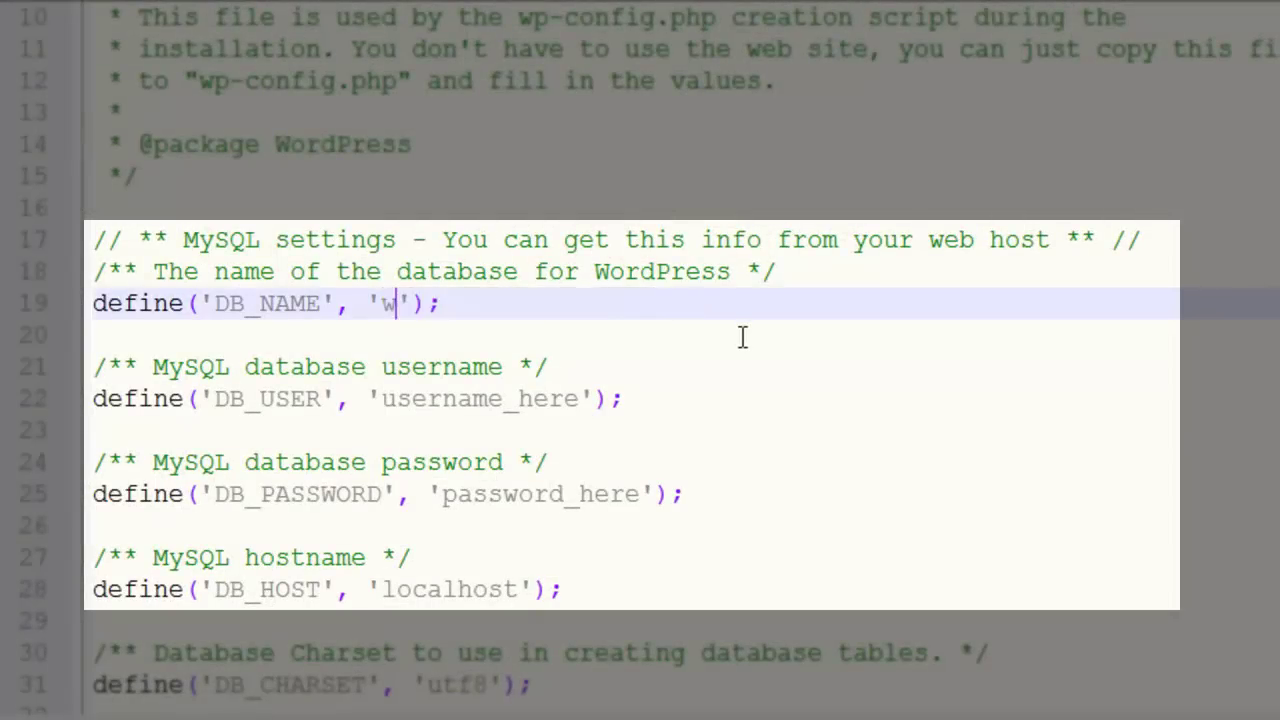
{"action": "type", "text": "ordpress"}
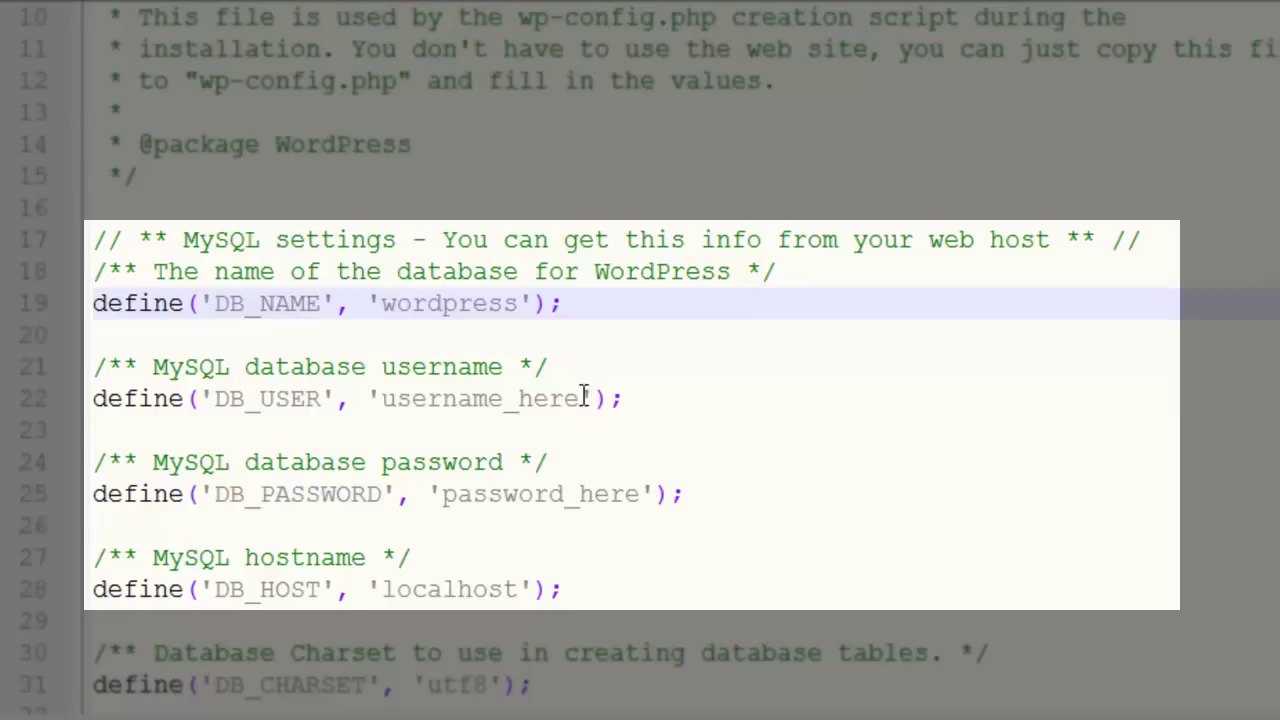
{"action": "left_click_drag", "start_coordinate": [585, 398], "coordinate": [382, 398]}
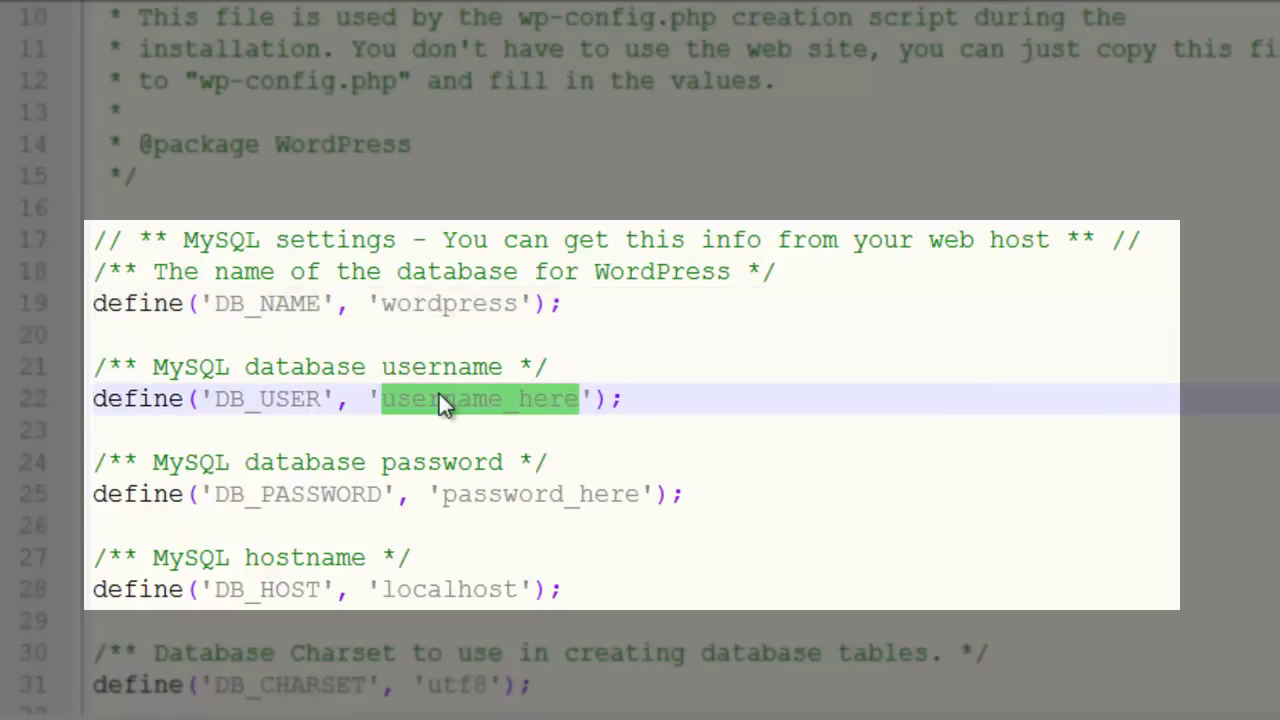
{"action": "type", "text": "root"}
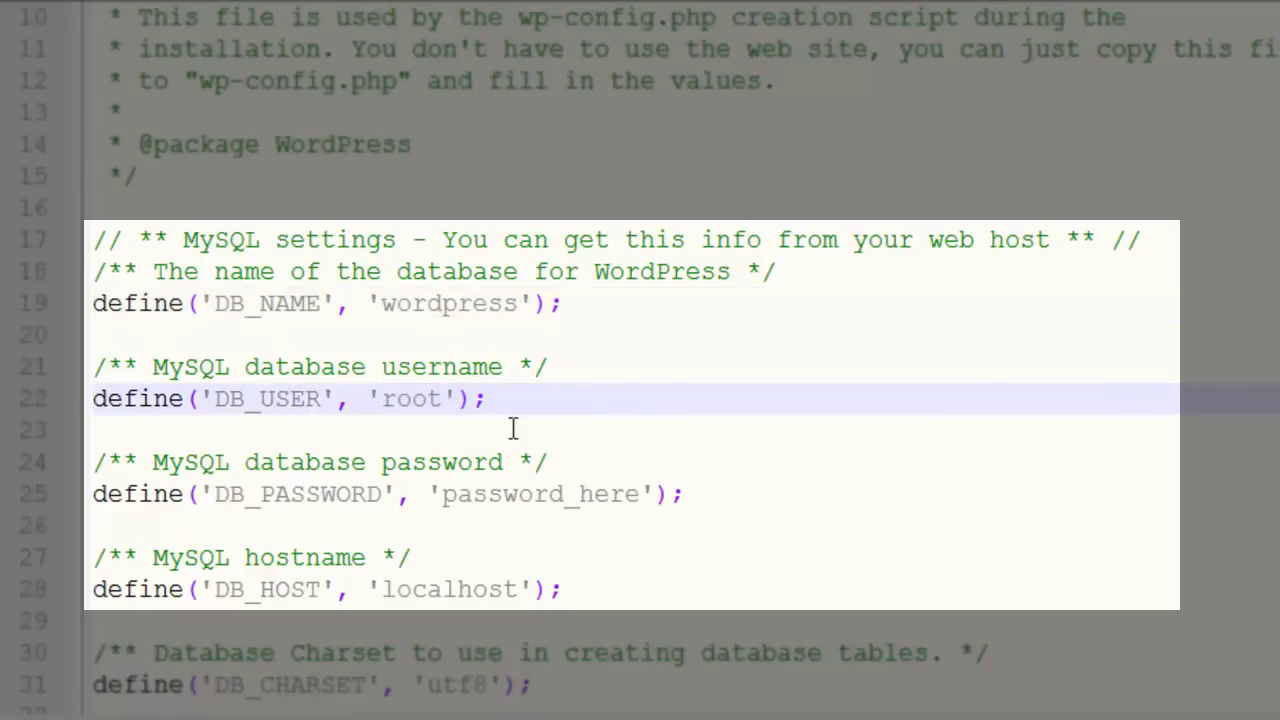
{"action": "double_click", "coordinate": [557, 494]}
{"action": "key", "text": "BackSpace"}
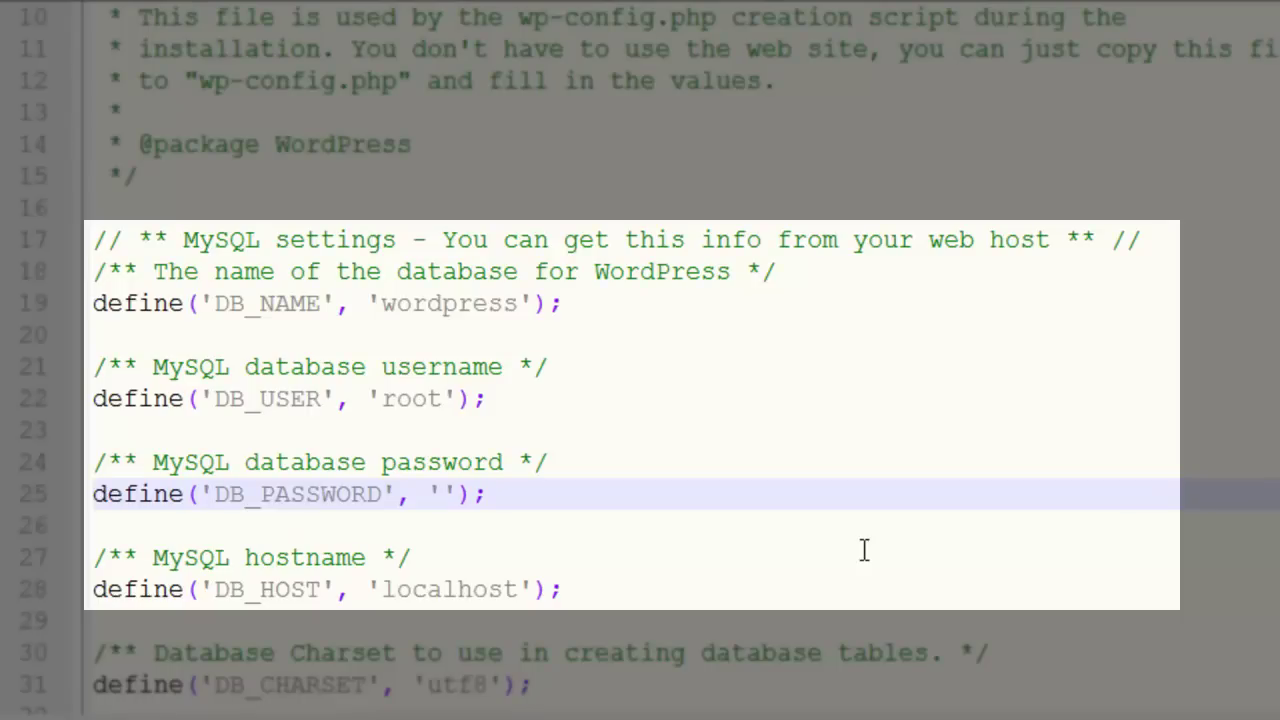
- Save the config under a new name, removing '-sample' to get wp-config.php
{"action": "key", "text": "ctrl+alt+s"}
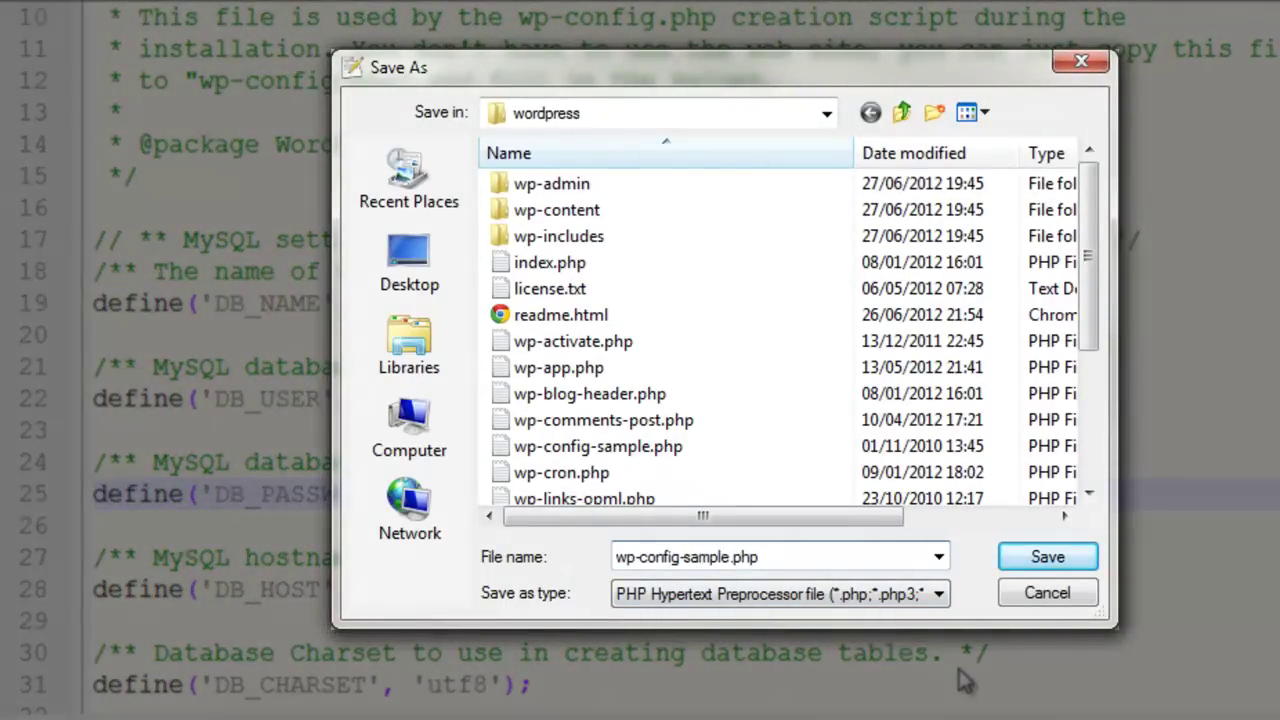
{"action": "key", "text": "shift+Right"}
{"action": "key", "text": "shift+Right"}
{"action": "key", "text": "shift+Right"}
{"action": "key", "text": "shift+Right"}
{"action": "key", "text": "shift+Right"}
{"action": "key", "text": "shift+Right"}
{"action": "key", "text": "shift+Right"}
{"action": "key", "text": "Delete"}
- Save the file as wp-config.php and enter 'wordpress' as the site title
{"action": "left_click", "coordinate": [1040, 557]}
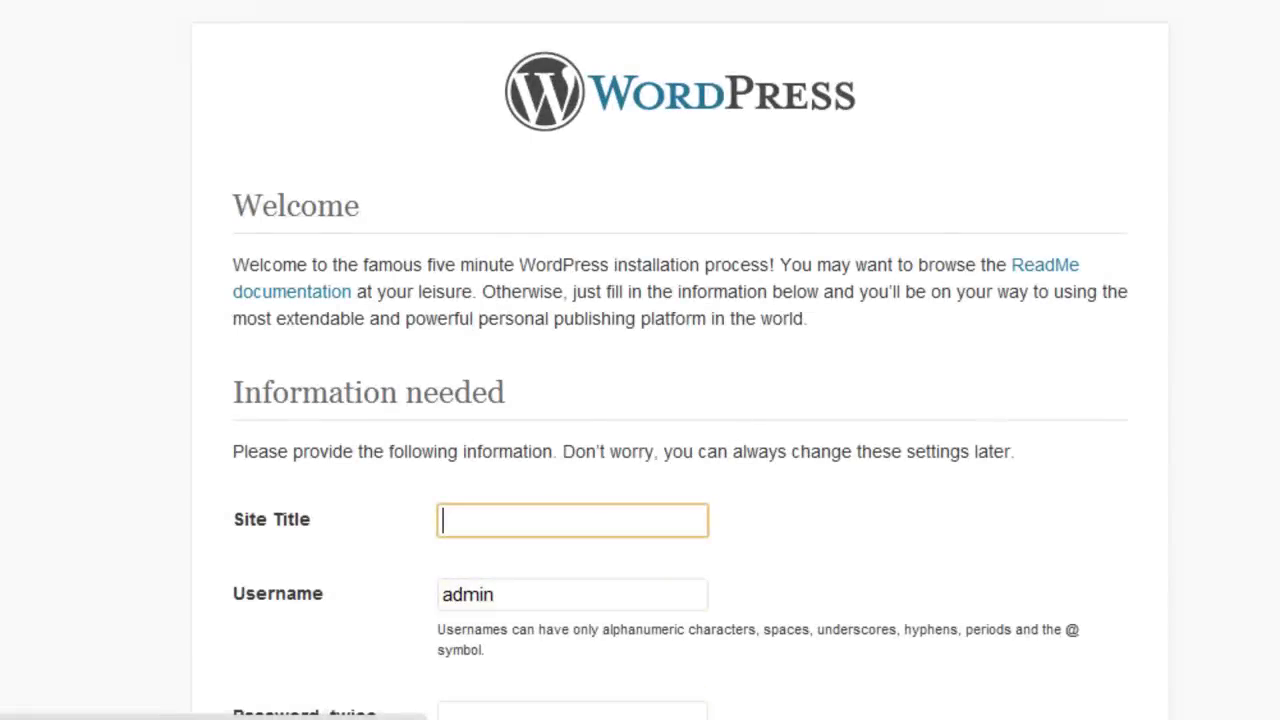
{"action": "scroll", "coordinate": [1252, 360], "scroll_direction": "down", "scroll_amount": 2}
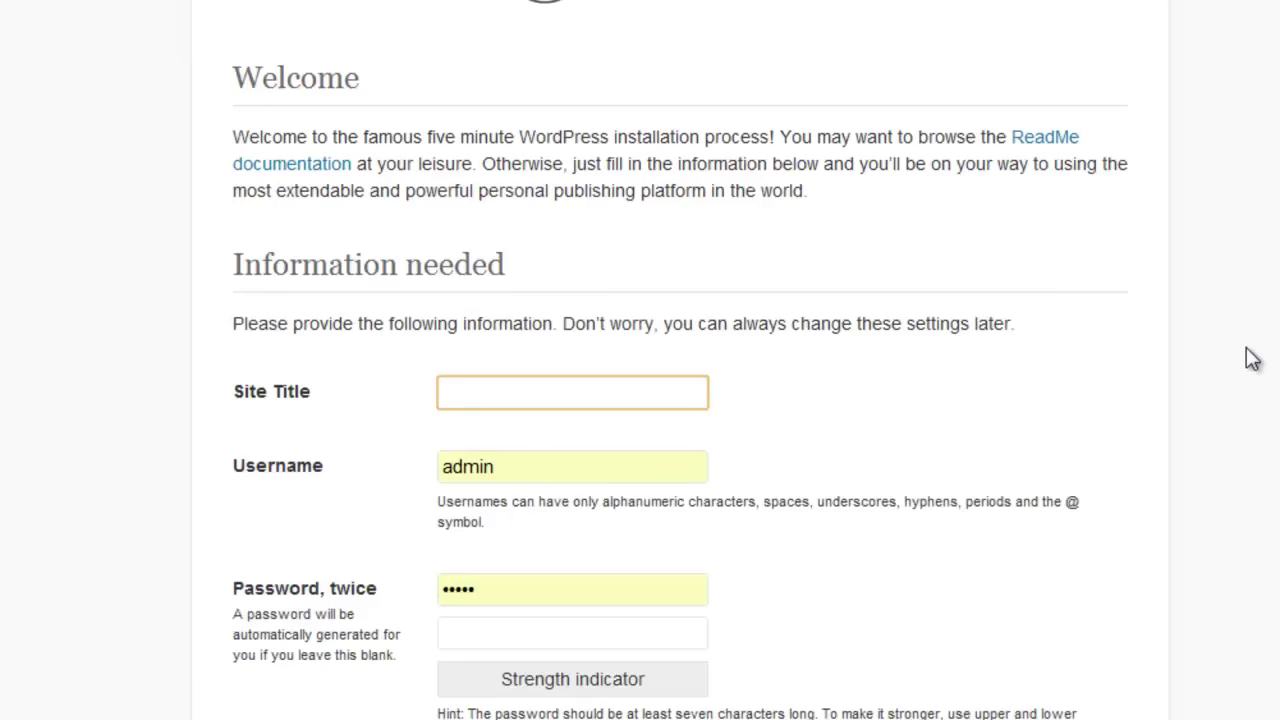
{"action": "type", "text": "wordpress"}
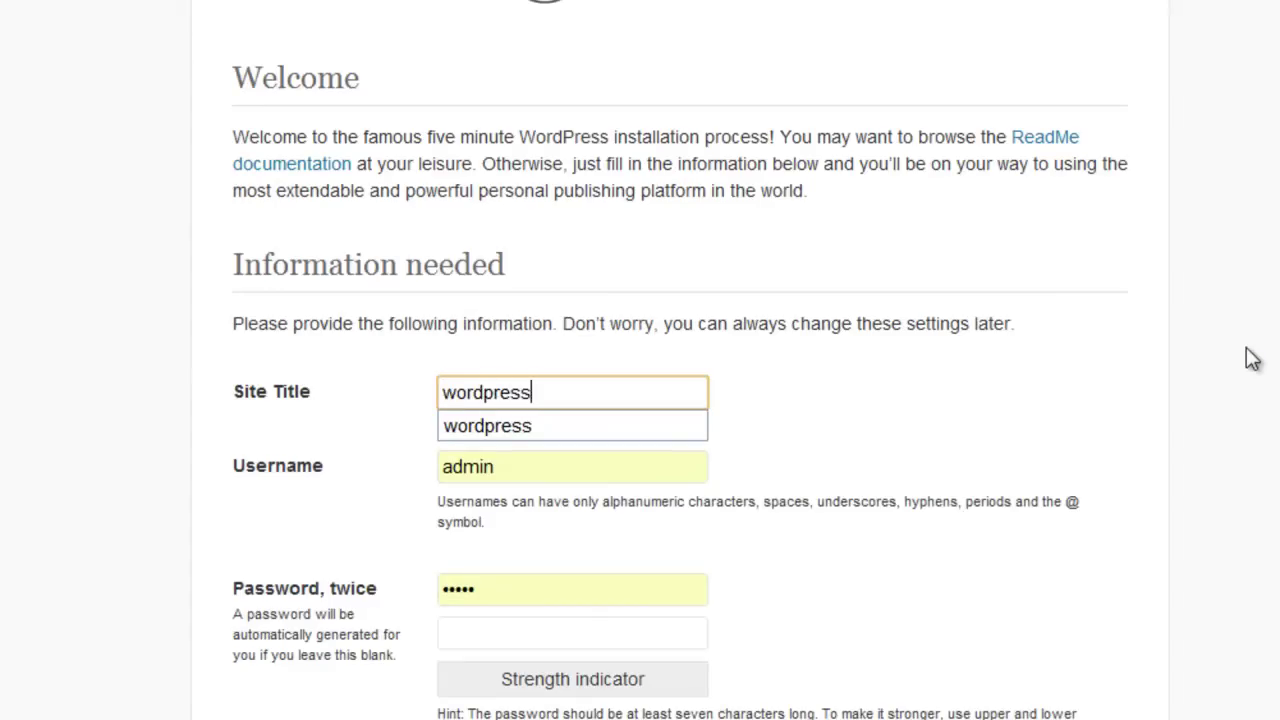
{"action": "left_click", "coordinate": [884, 447]}
{"action": "scroll", "coordinate": [884, 447], "scroll_direction": "down", "scroll_amount": 2}
{"action": "scroll", "coordinate": [884, 447], "scroll_direction": "down", "scroll_amount": 2}
- Confirm the admin password, fill in the admin e-mail address, and install WordPress
{"action": "left_click", "coordinate": [580, 376]}
{"action": "type", "text": "12345"}
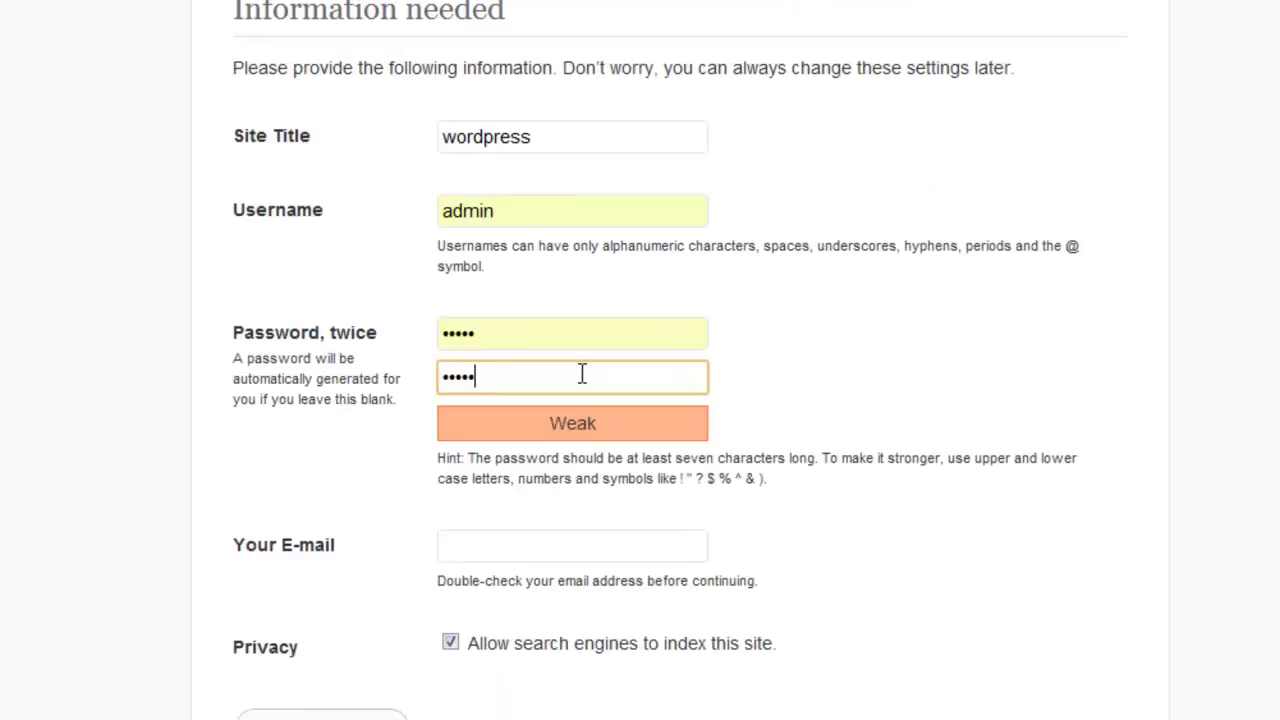
{"action": "left_click", "coordinate": [506, 546]}
{"action": "type", "text": "admin@admin.com"}
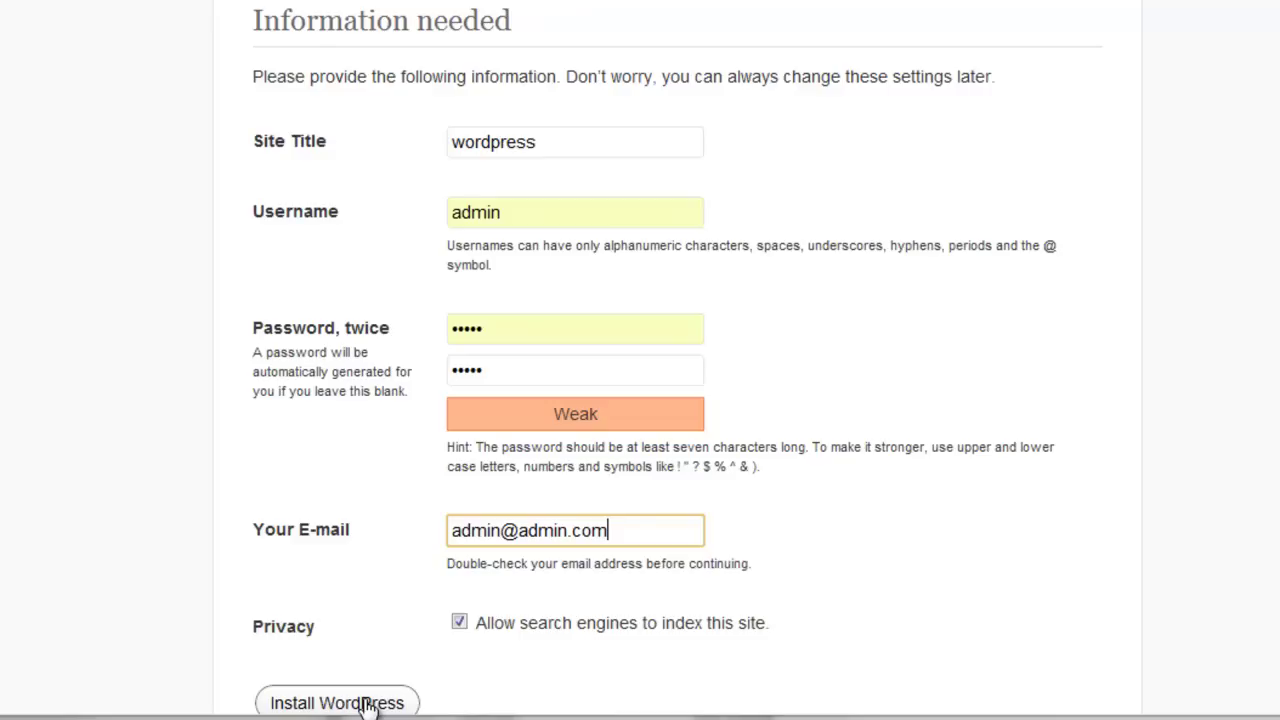
{"action": "left_click", "coordinate": [368, 705]}
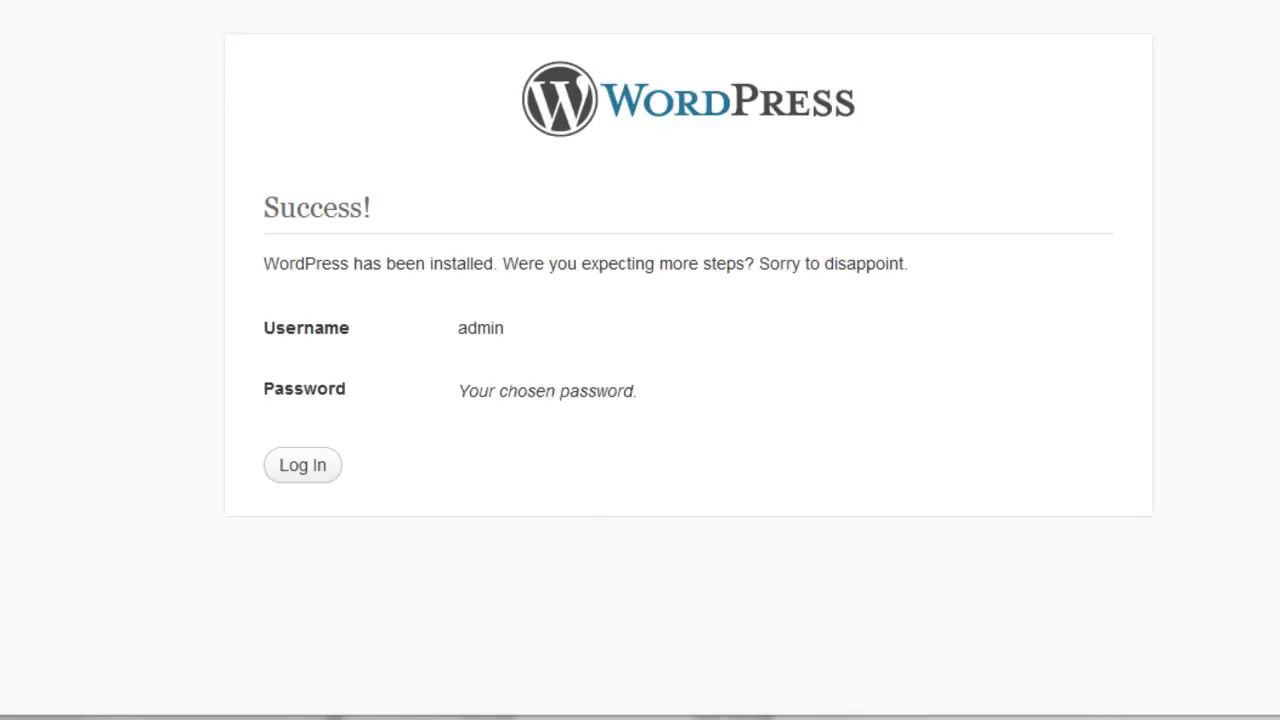
- Log in to the new site's dashboard with the admin account
{"action": "left_click", "coordinate": [320, 476]}
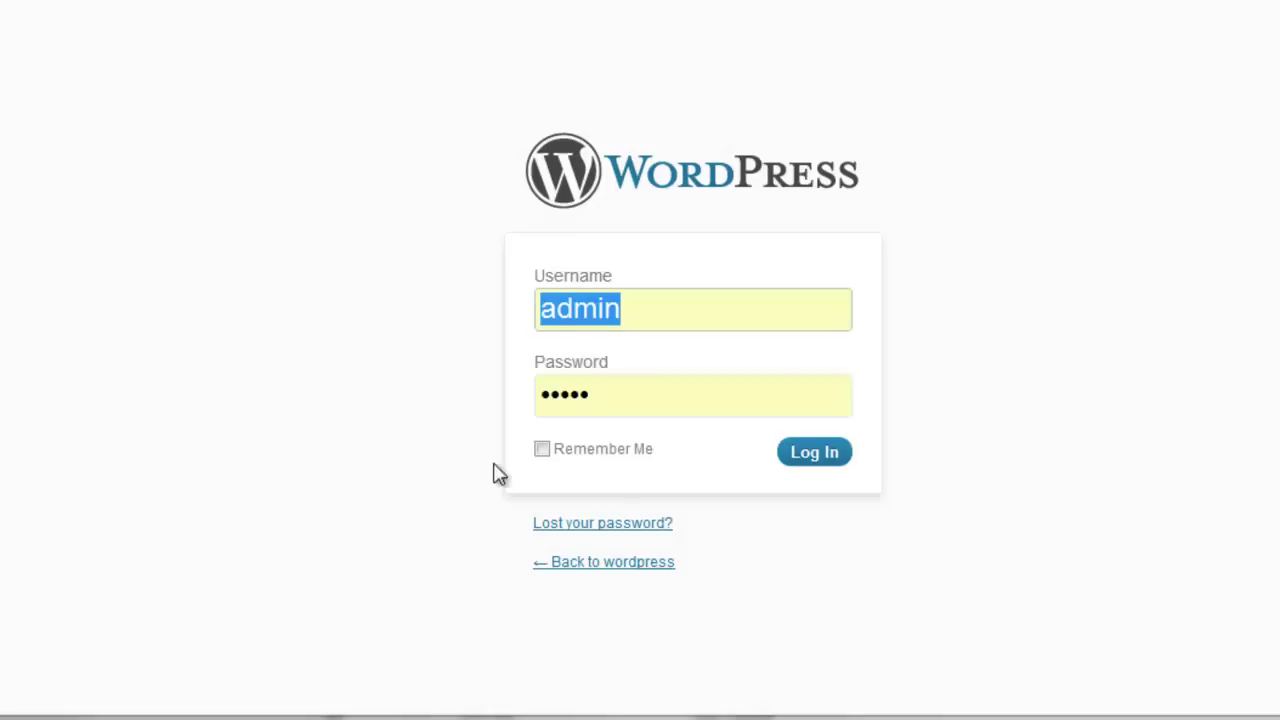
{"action": "left_click", "coordinate": [815, 455]}
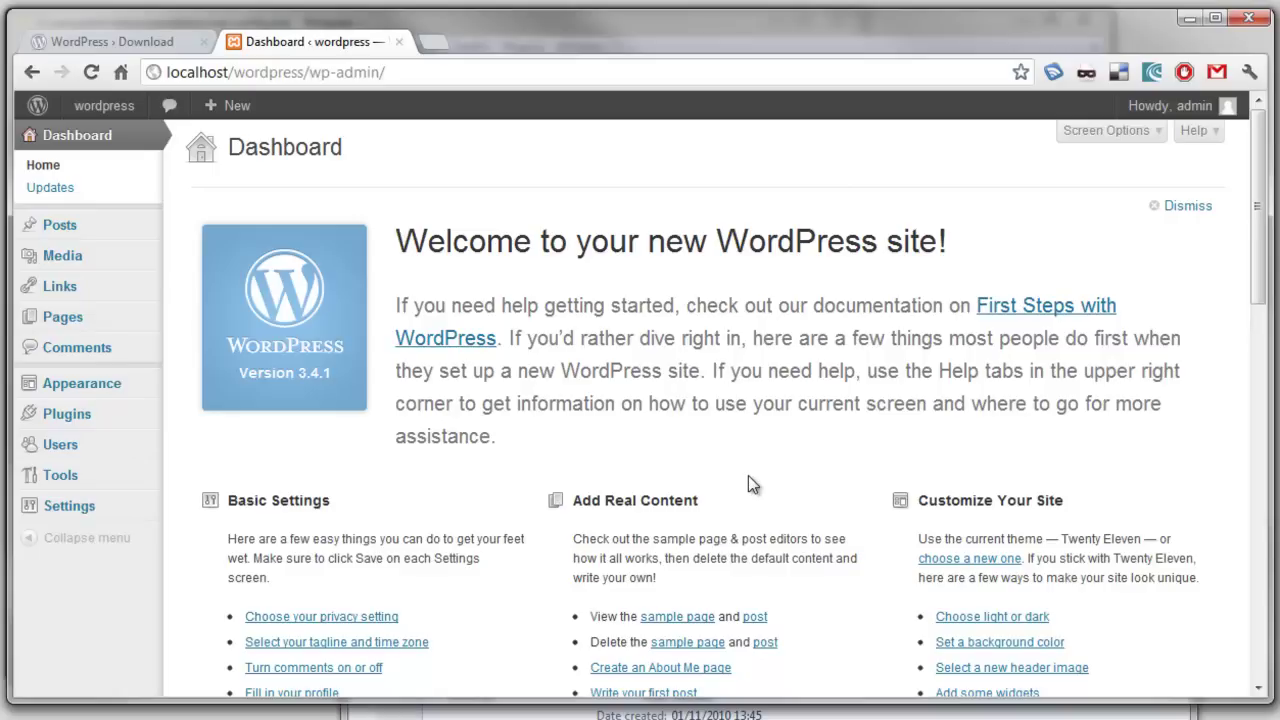
{"action": "mouse_move", "coordinate": [117, 103]}
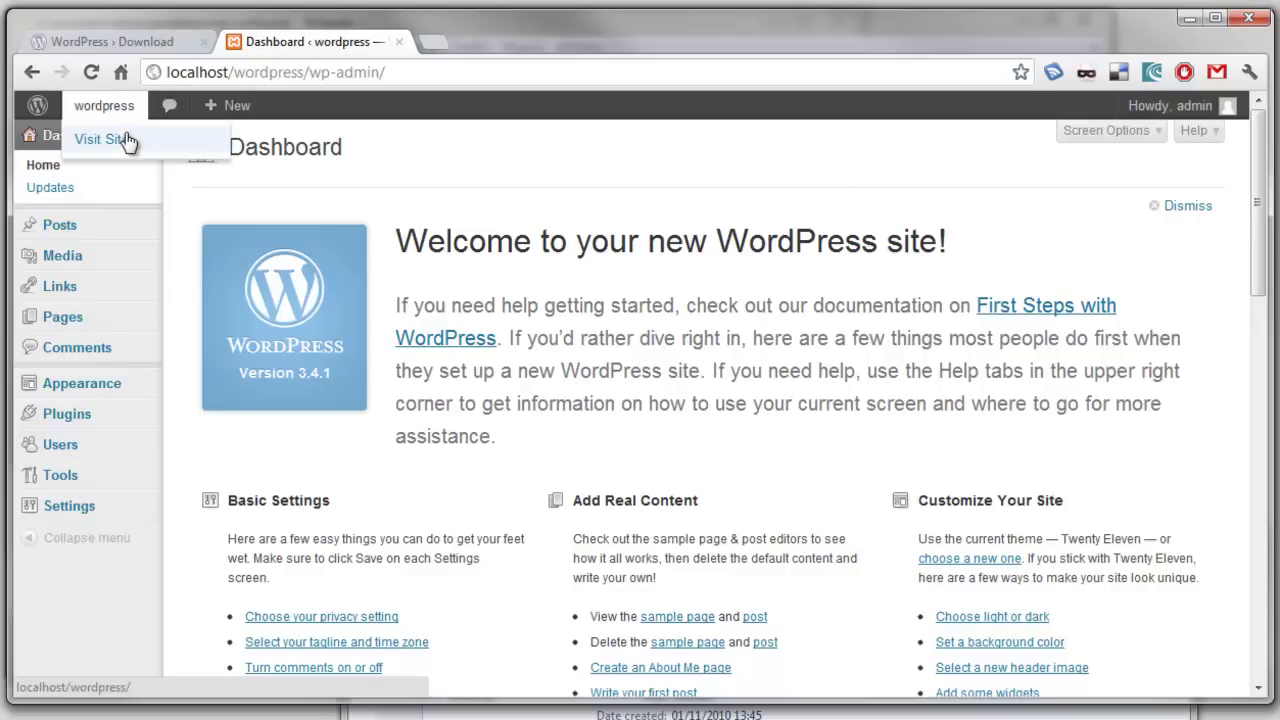
{"action": "left_click", "coordinate": [126, 140]}
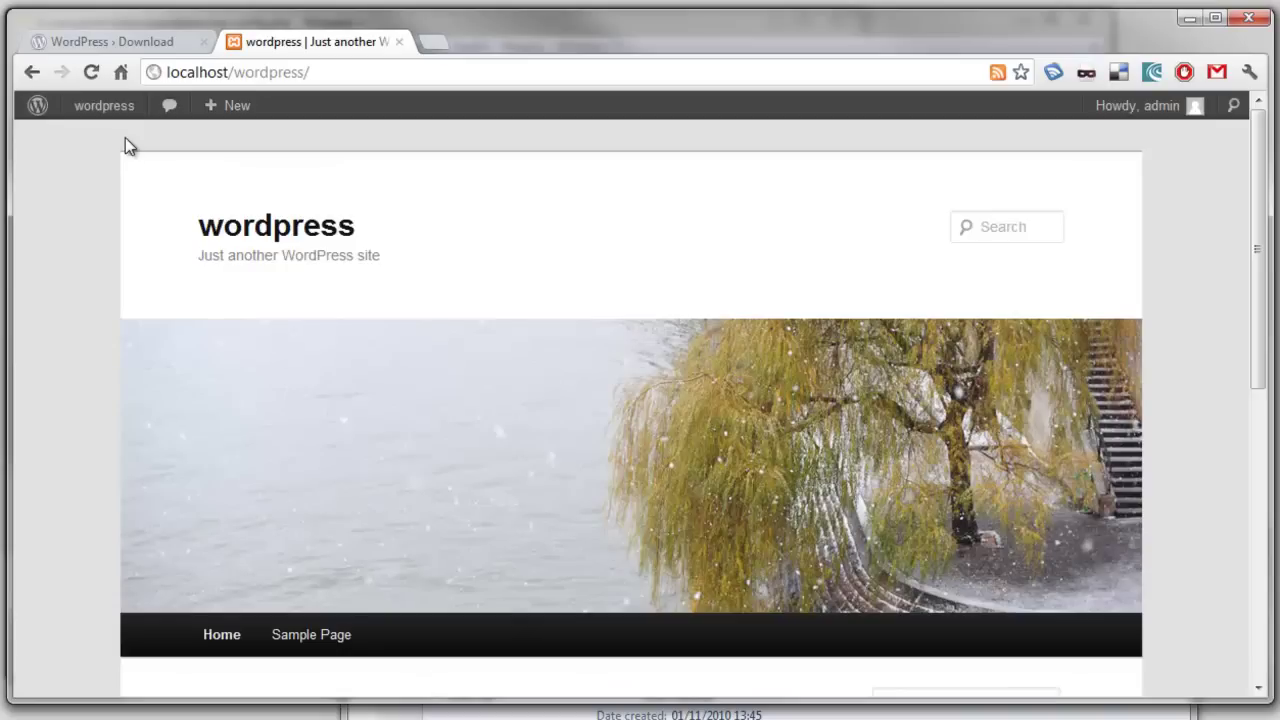
{"action": "scroll", "coordinate": [843, 309], "scroll_direction": "down", "scroll_amount": 2}
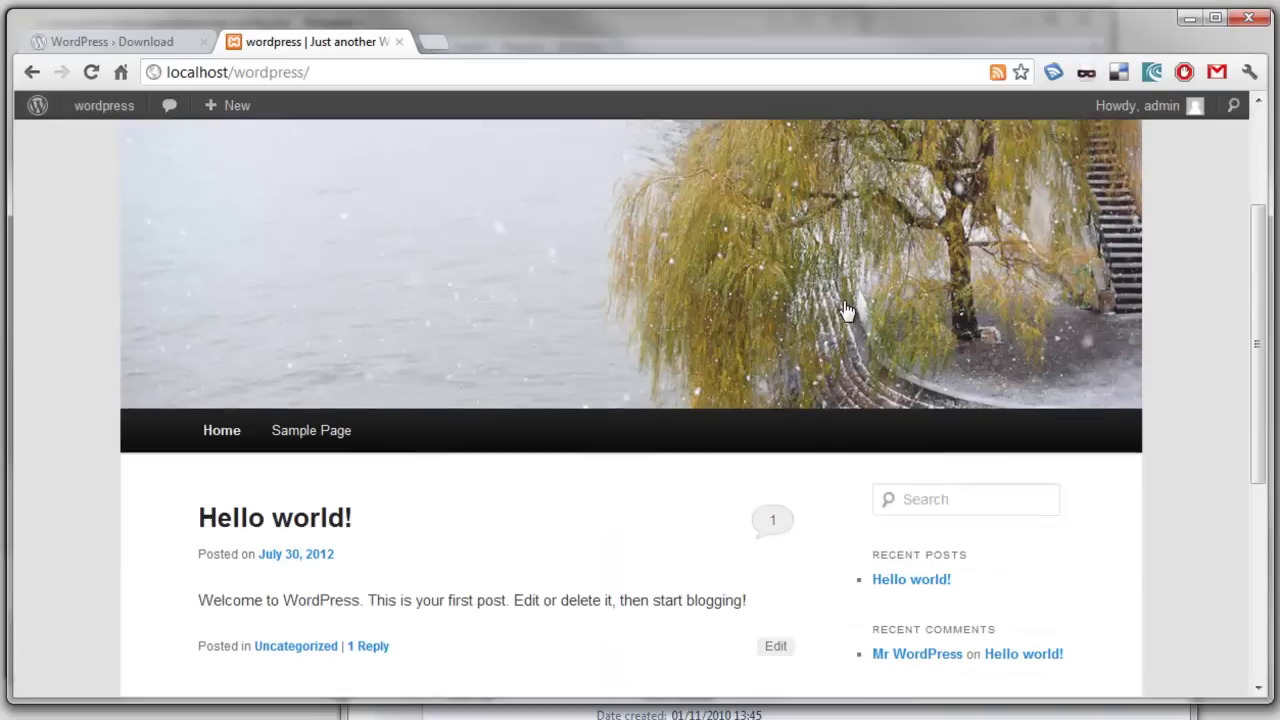
{"action": "left_click", "coordinate": [326, 517]}
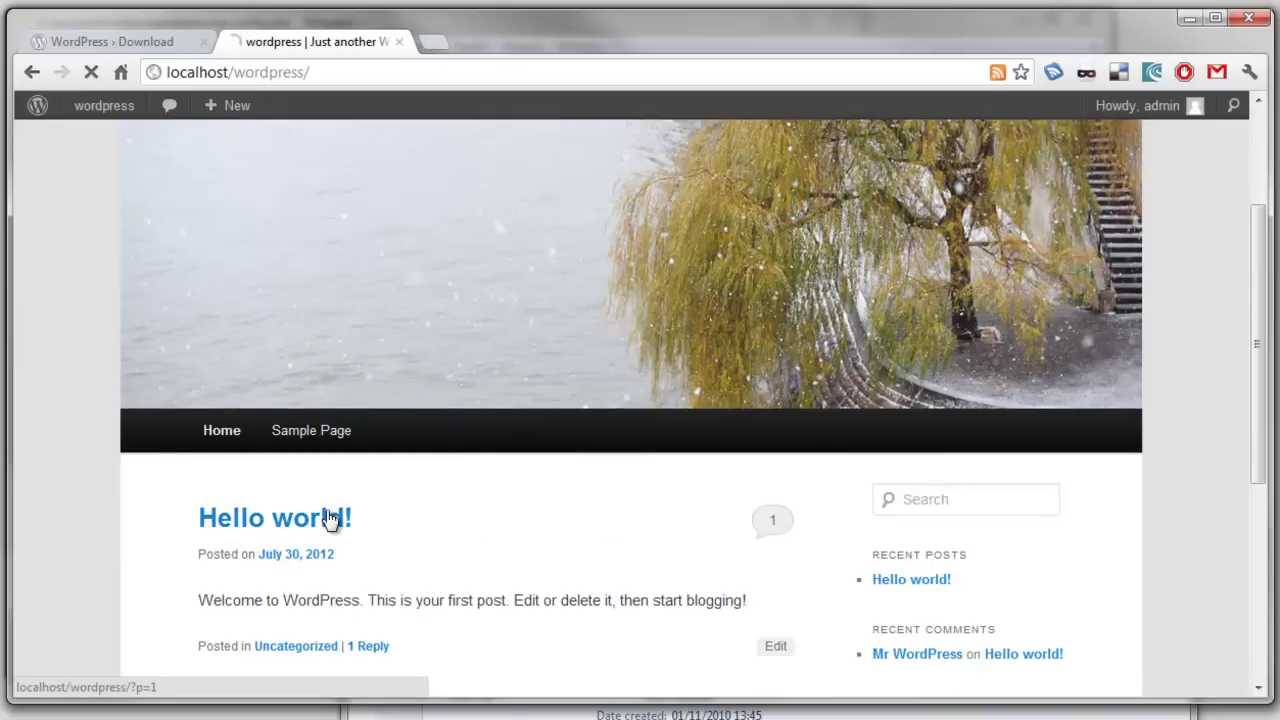
{"action": "scroll", "coordinate": [382, 511], "scroll_direction": "down", "scroll_amount": 4}
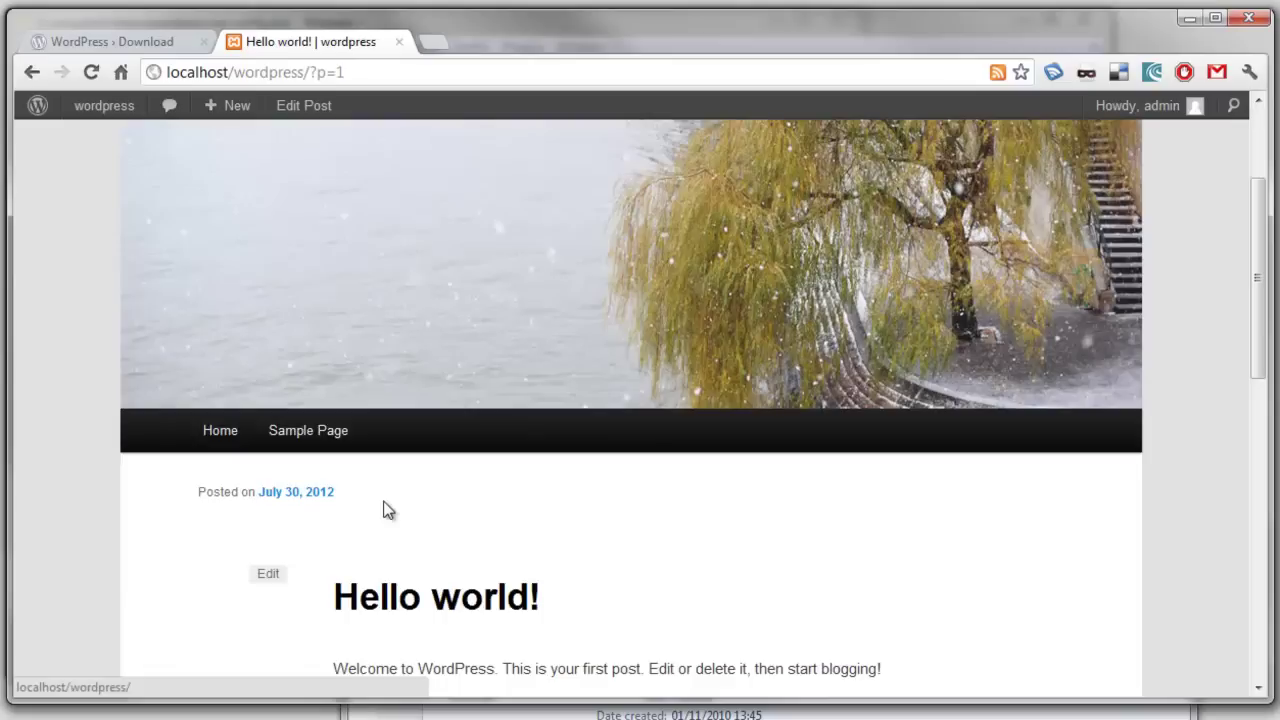
{"action": "scroll", "coordinate": [386, 510], "scroll_direction": "down", "scroll_amount": 1}
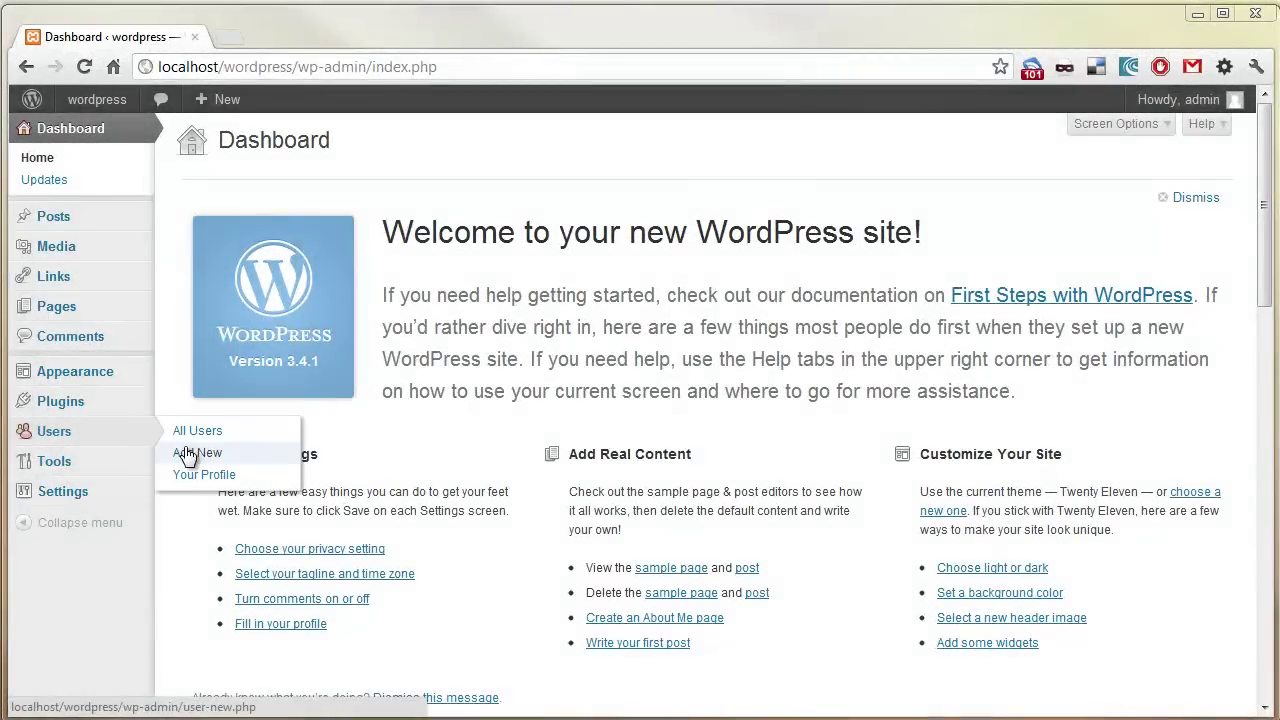
- Fill in the new user form: username 'newuser', e-mail, first and last name, and password
{"action": "left_click", "coordinate": [190, 450]}
{"action": "left_click", "coordinate": [444, 222]}
{"action": "type", "text": "newuser"}
{"action": "key", "text": "Tab"}
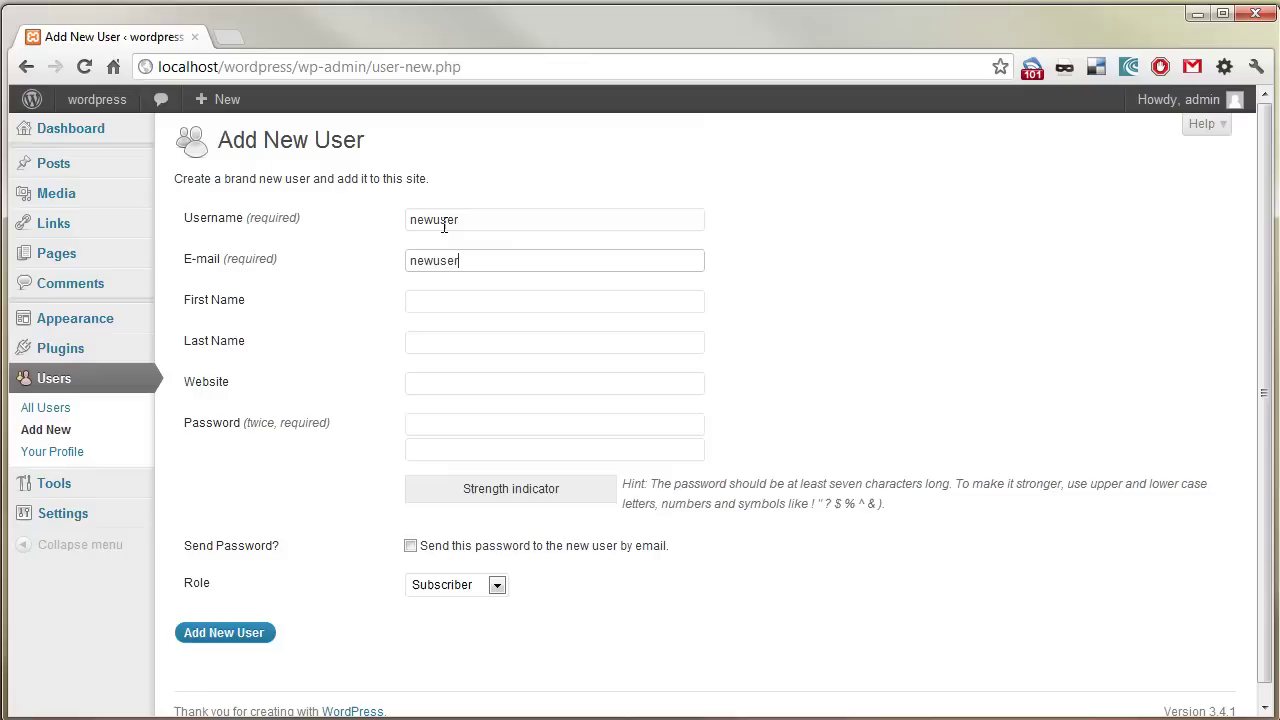
{"action": "key", "text": "Tab"}
{"action": "type", "text": "New"}
{"action": "key", "text": "Tab"}
{"action": "type", "text": "User"}
{"action": "key", "text": "Tab"}
{"action": "key", "text": "Tab"}
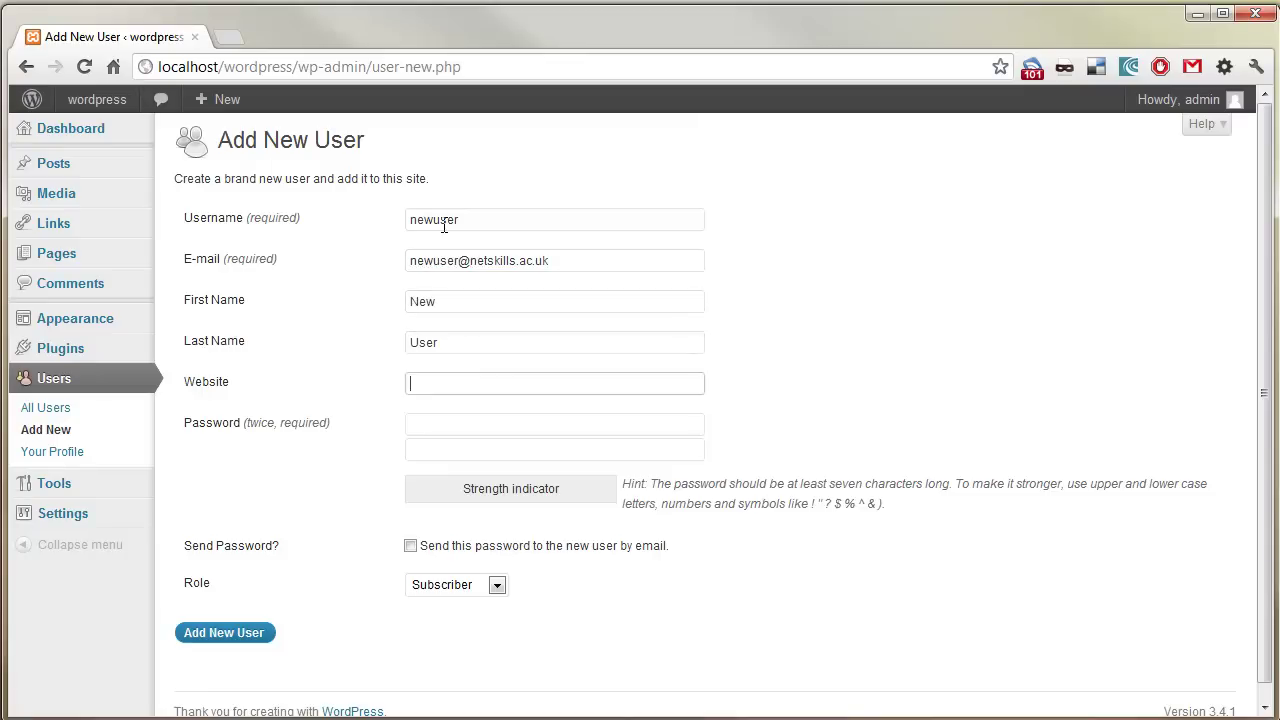
{"action": "type", "text": "***************"}
{"action": "key", "text": "Tab"}
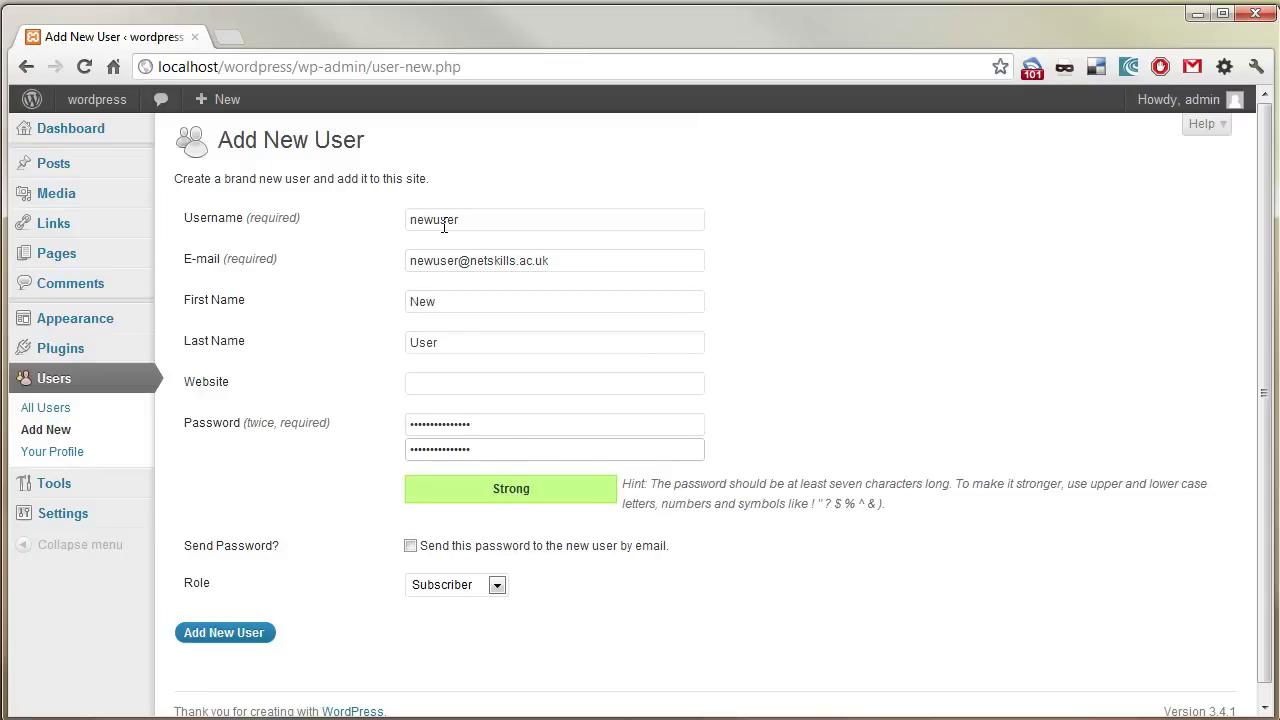
- Give the new user the Administrator role and create the account
{"action": "left_click", "coordinate": [454, 590]}
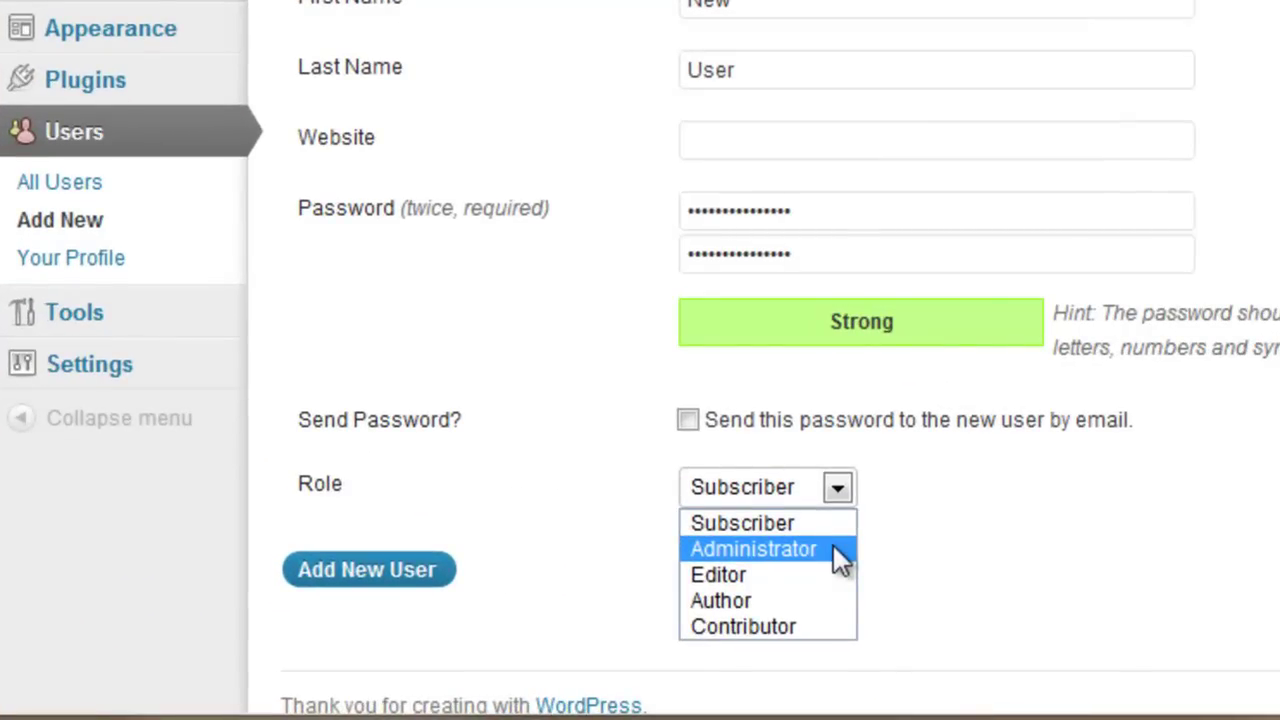
{"action": "left_click", "coordinate": [833, 548]}
{"action": "left_click", "coordinate": [420, 575]}
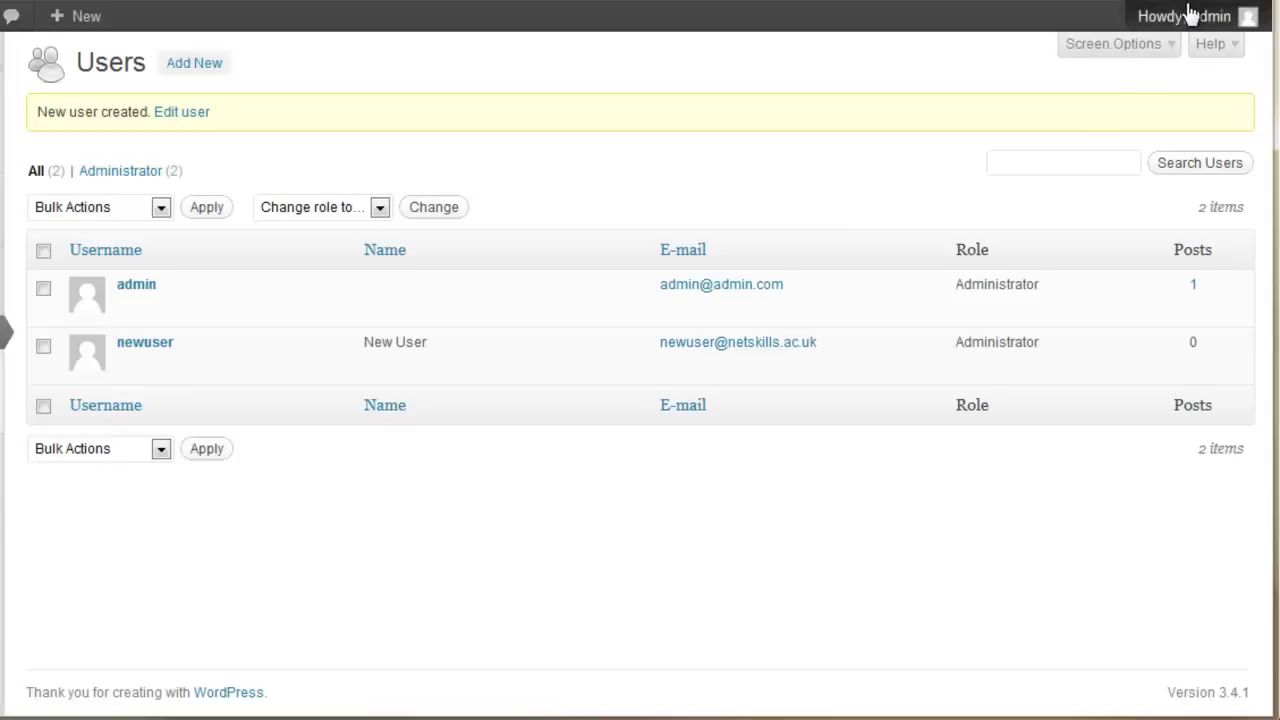
- Log out of admin and log back in as 'newuser' with its password
{"action": "mouse_move", "coordinate": [1188, 20]}
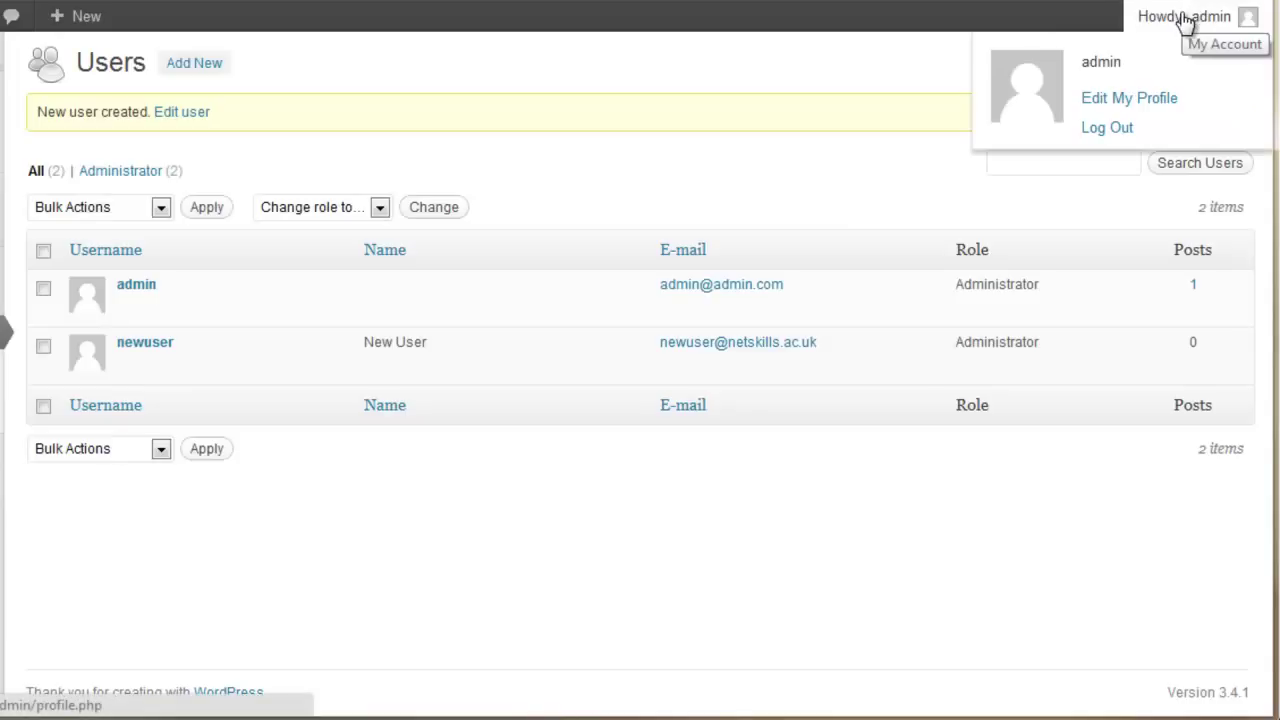
{"action": "left_click", "coordinate": [1106, 128]}
{"action": "left_click", "coordinate": [571, 363]}
{"action": "type", "text": "newuser"}
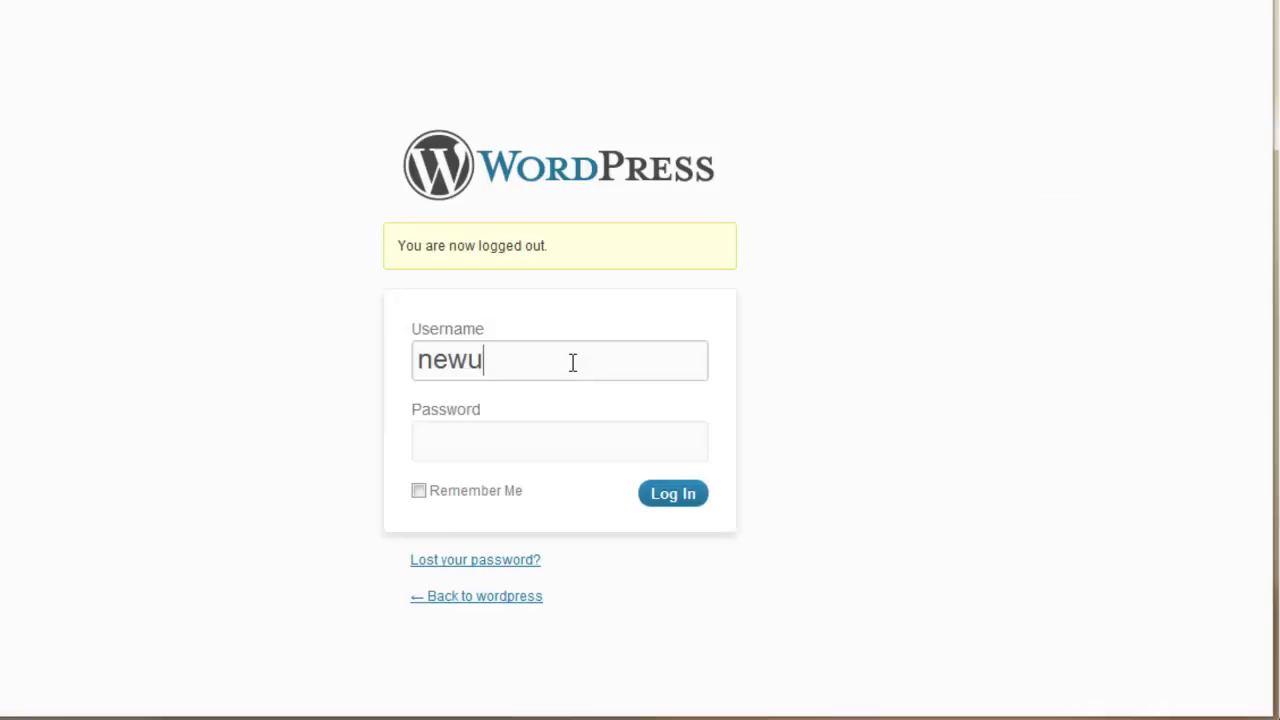
{"action": "key", "text": "Tab"}
{"action": "type", "text": "***************"}
{"action": "left_click", "coordinate": [668, 503]}
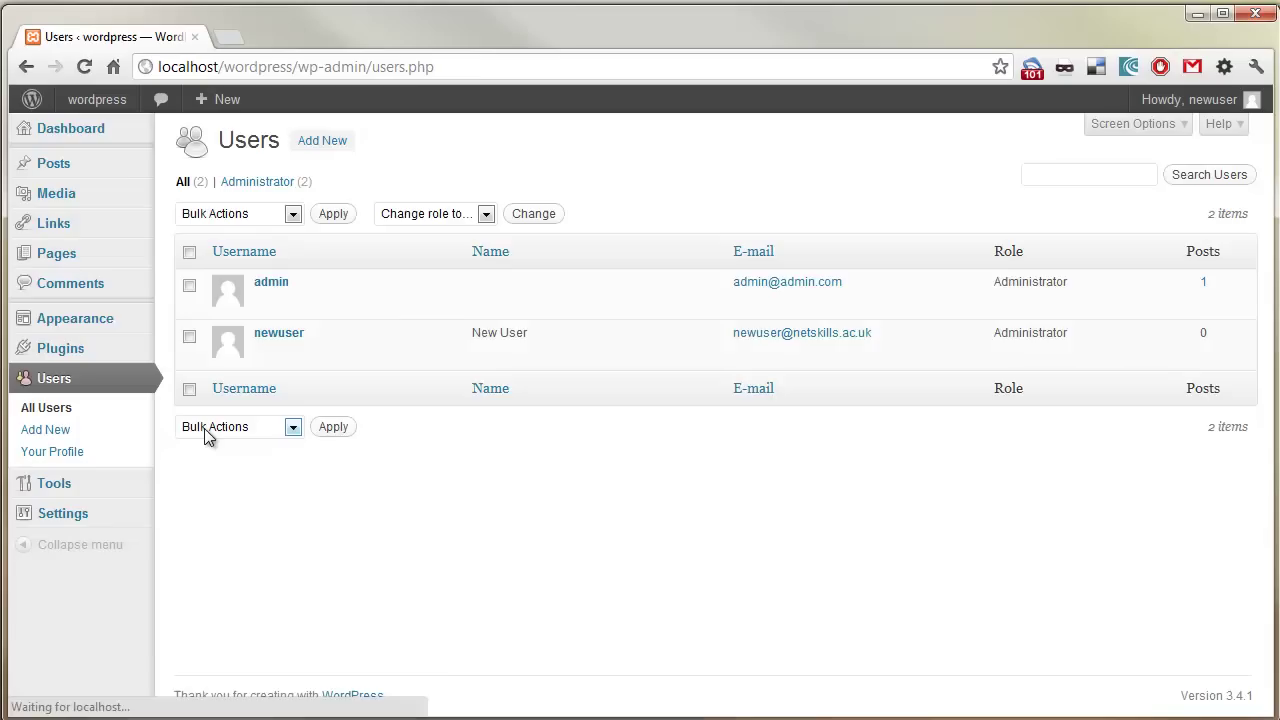
- Change the original admin user's role to Subscriber and update the user
{"action": "left_click", "coordinate": [265, 303]}
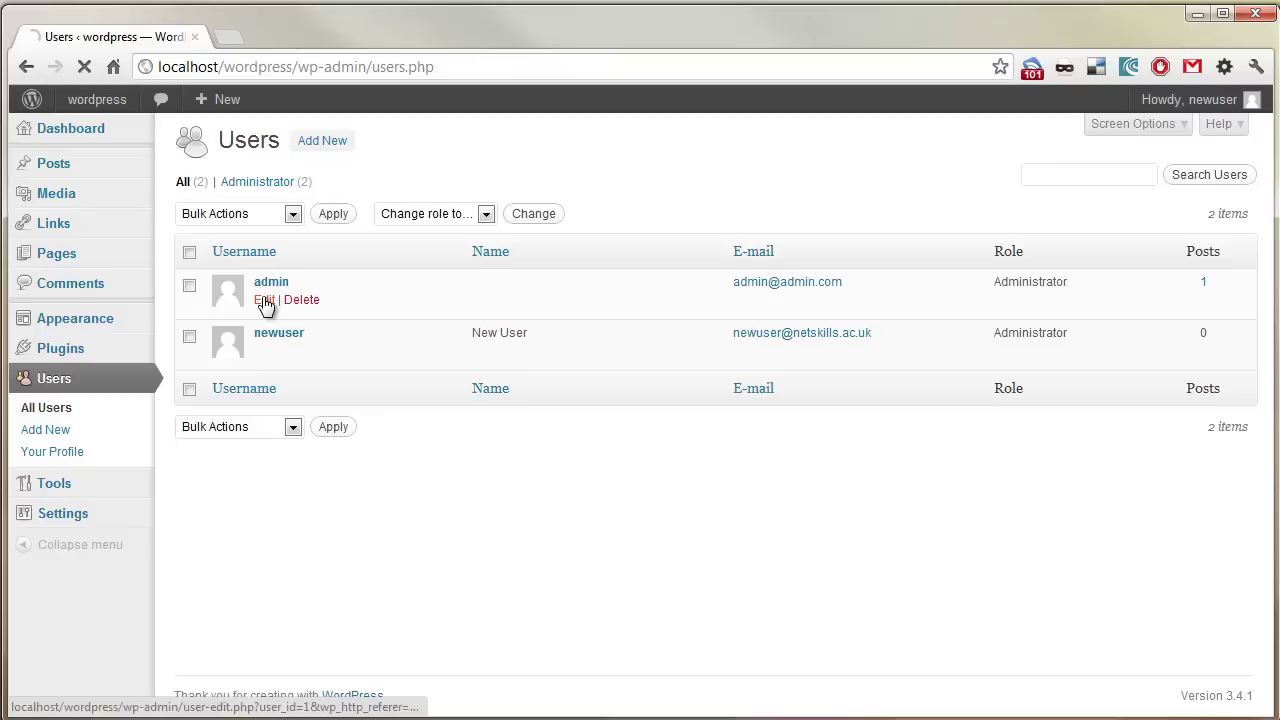
{"action": "left_click", "coordinate": [480, 528]}
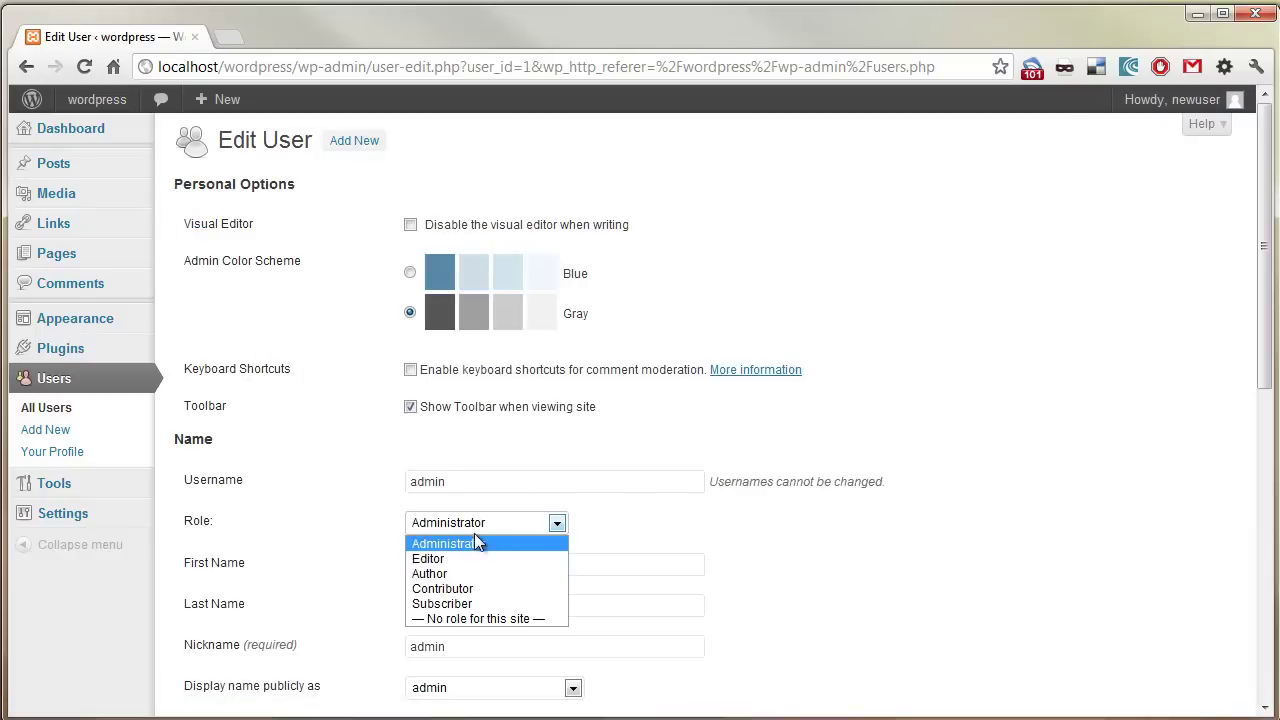
{"action": "left_click", "coordinate": [470, 603]}
{"action": "scroll", "coordinate": [893, 540], "scroll_direction": "down", "scroll_amount": 6}
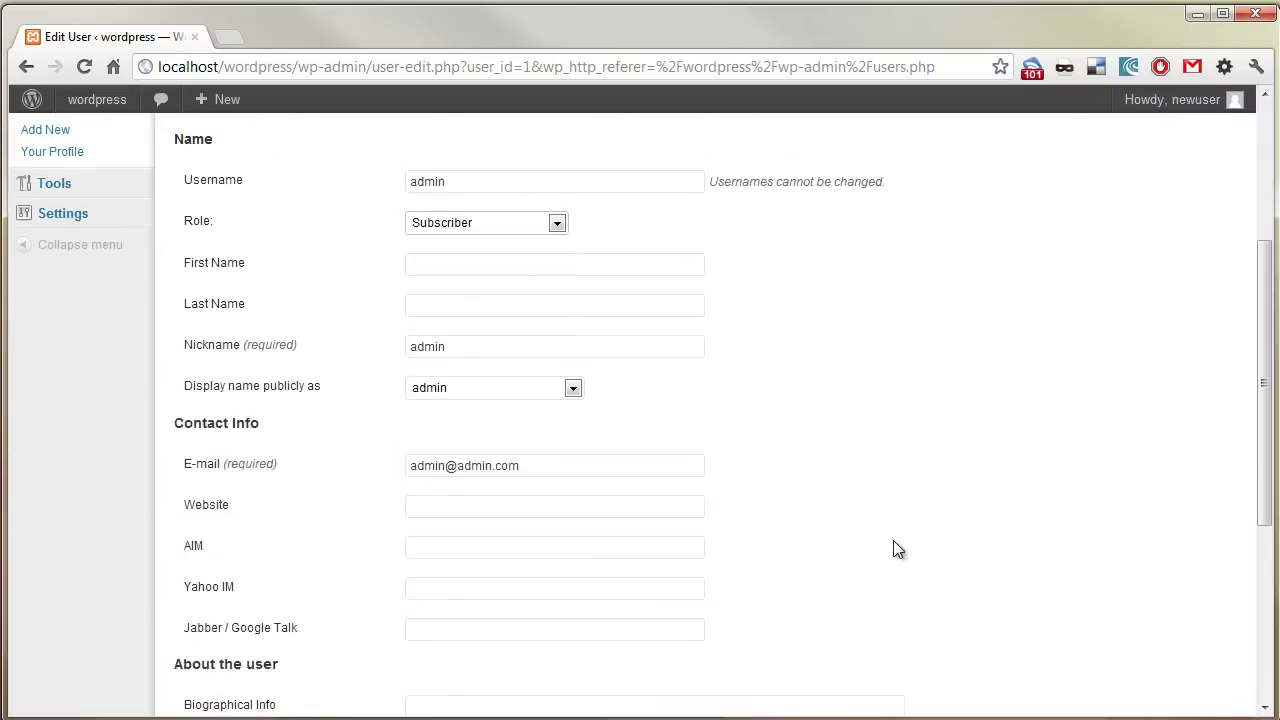
{"action": "left_click", "coordinate": [247, 695]}
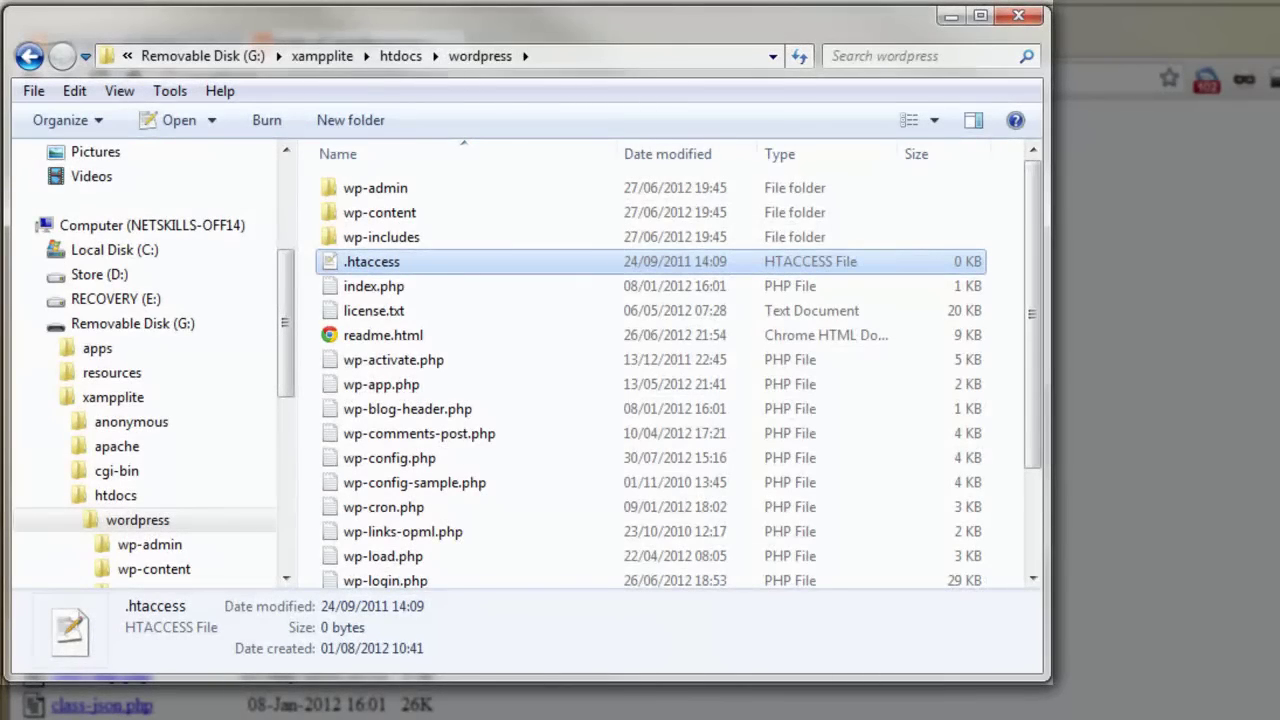
- Add 'Options -Indexes' to the wordpress .htaccess file and save it
{"action": "double_click", "coordinate": [421, 264]}
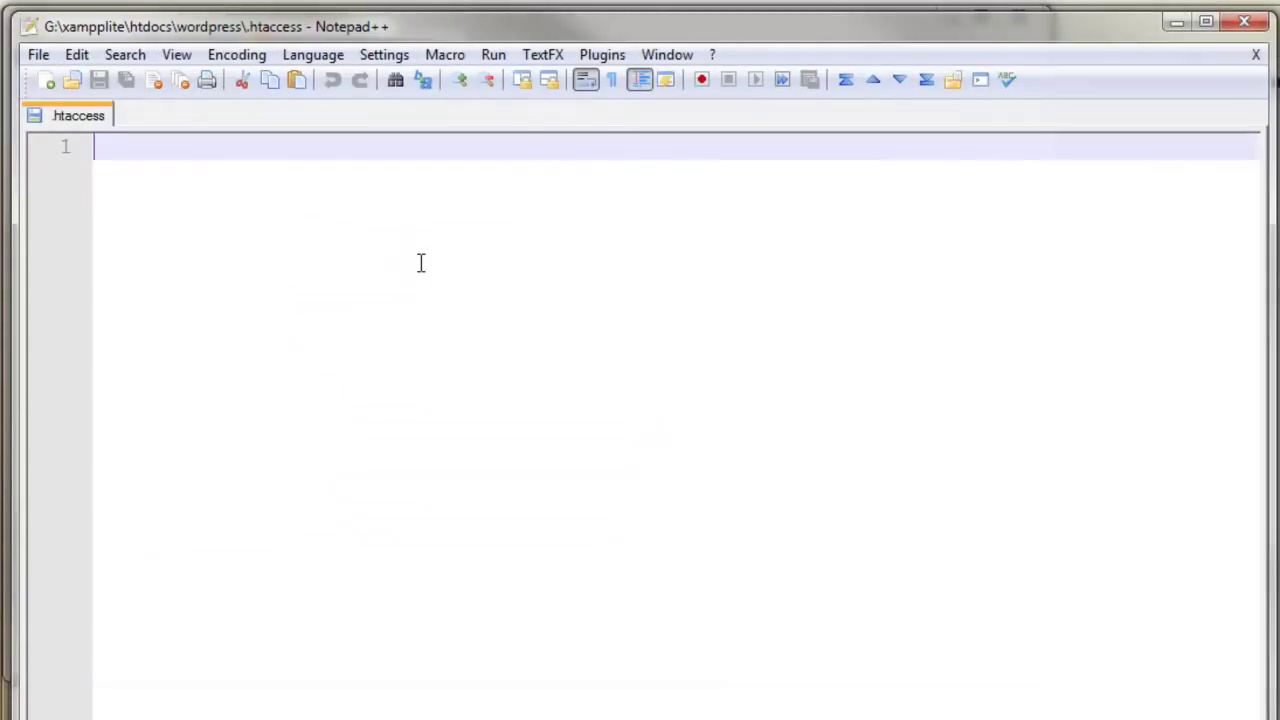
{"action": "type", "text": "Options -Indexes"}
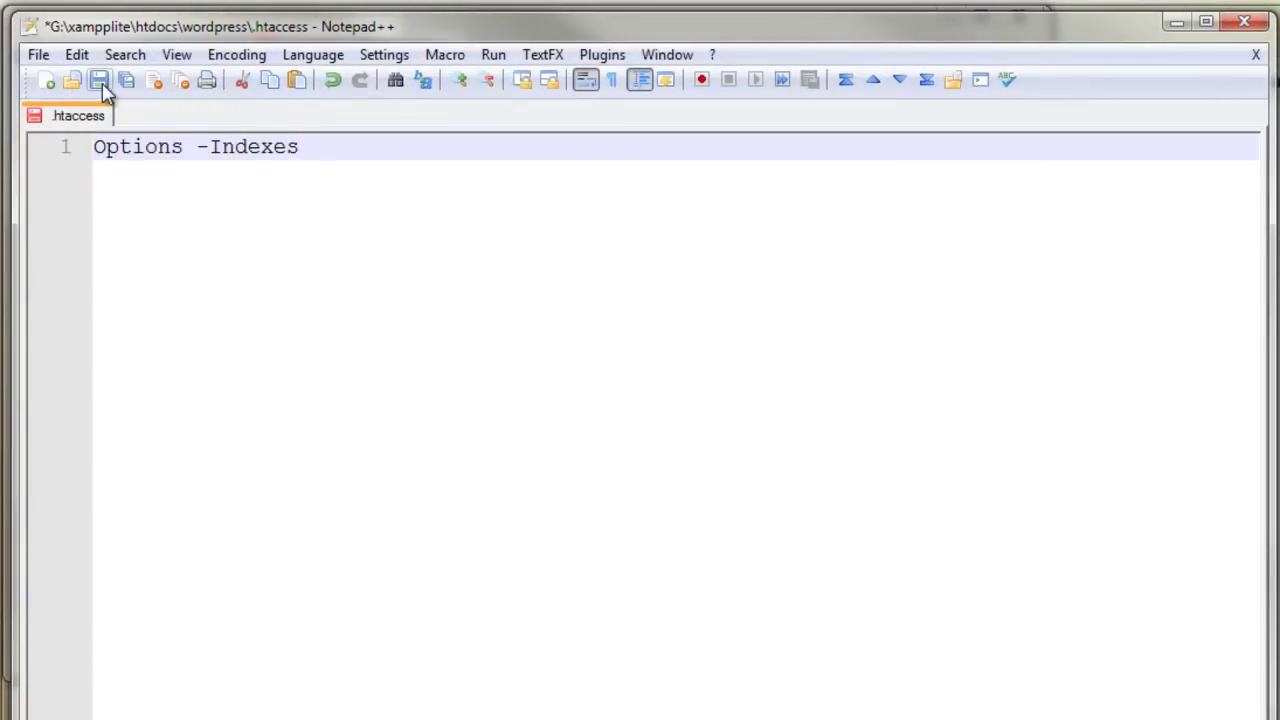
{"action": "left_click", "coordinate": [99, 80]}
- Reload wp-includes in Chrome to confirm Error 403, then open the wp-admin folder
{"action": "key", "text": "alt+Tab"}
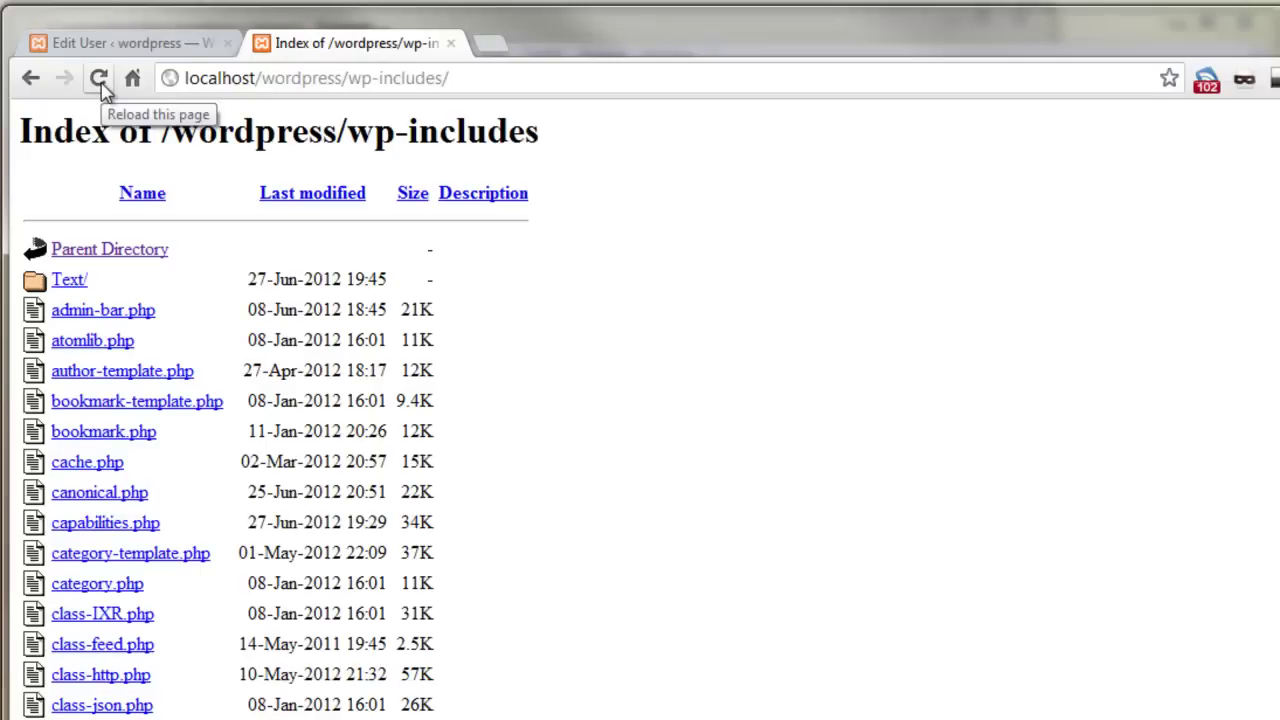
{"action": "left_click", "coordinate": [100, 80]}
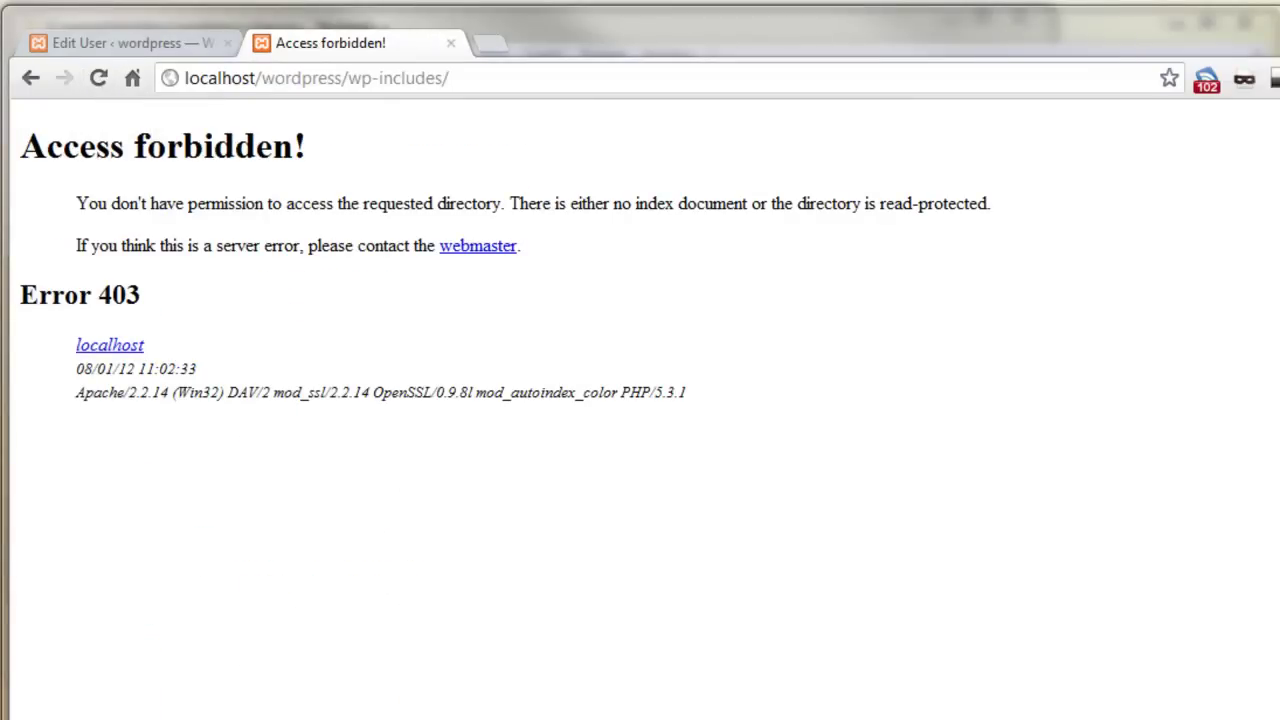
{"action": "key", "text": "alt+Tab"}
{"action": "double_click", "coordinate": [398, 190]}
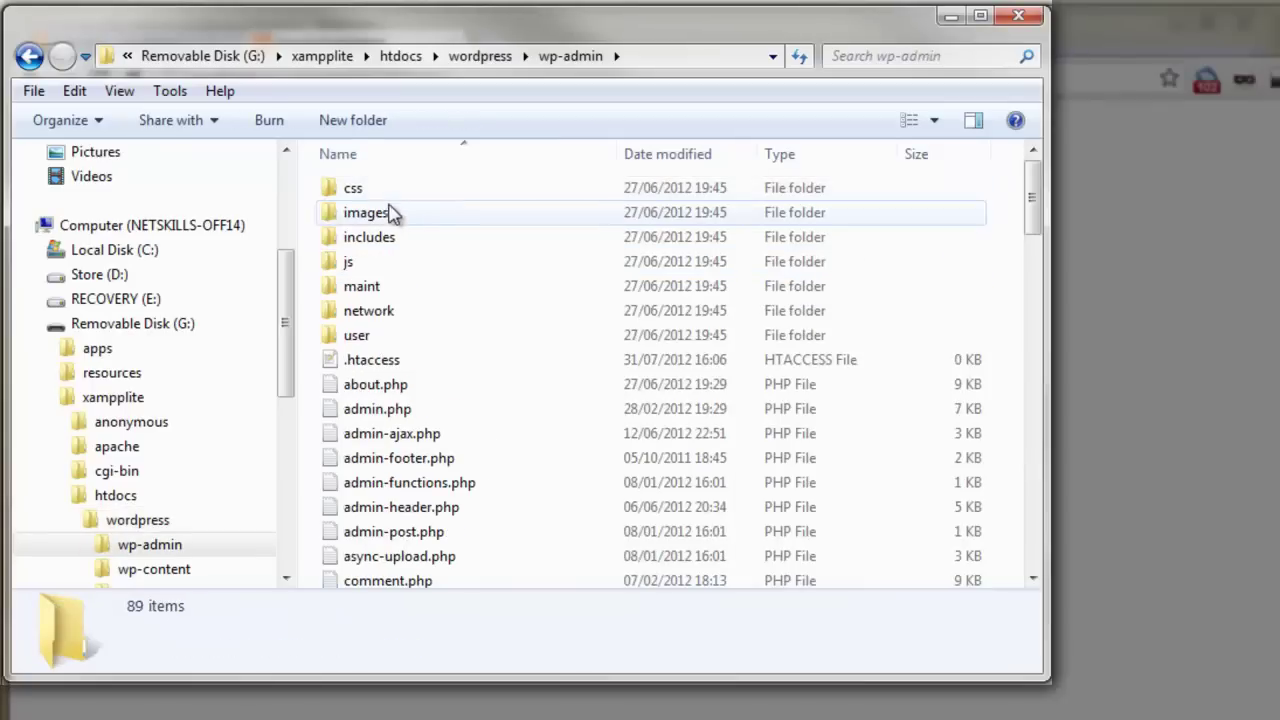
- Paste the LIMIT GET deny block into wp-admin's .htaccess, save, and reload the admin page to test
{"action": "double_click", "coordinate": [378, 361]}
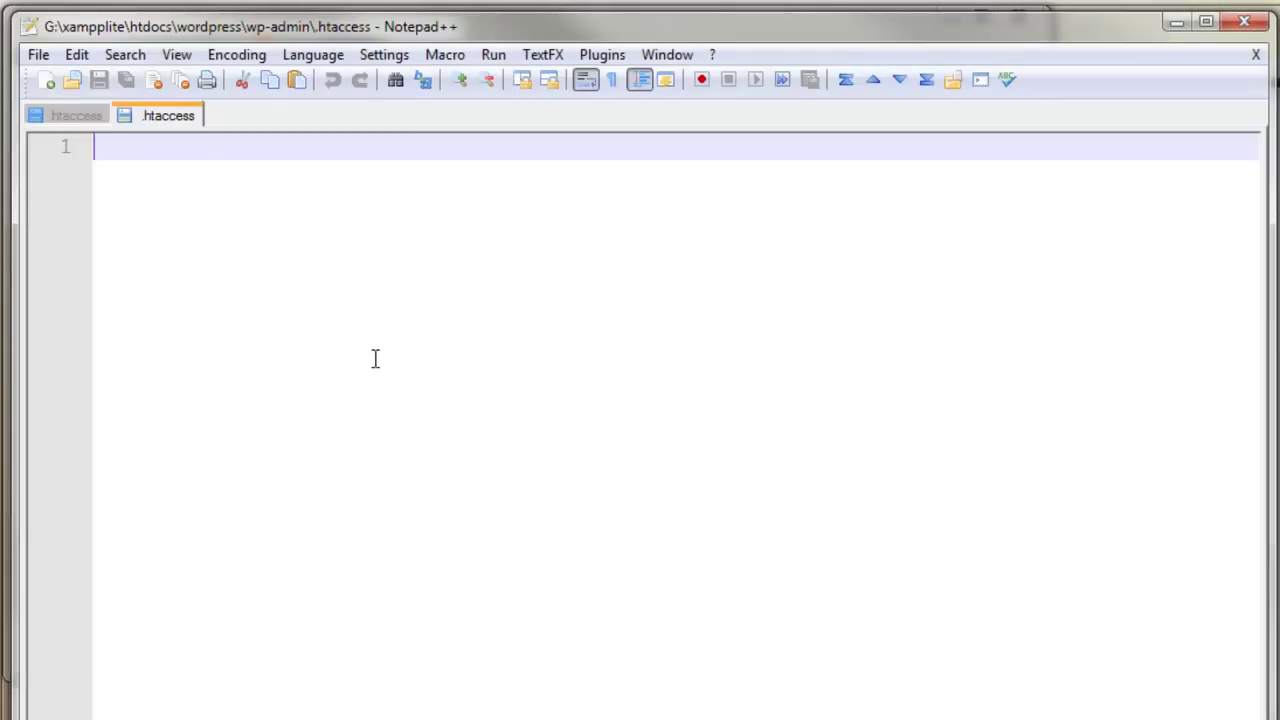
{"action": "type", "text": "<LIMIT GET> order deny,allow deny from all </LIMIT>"}
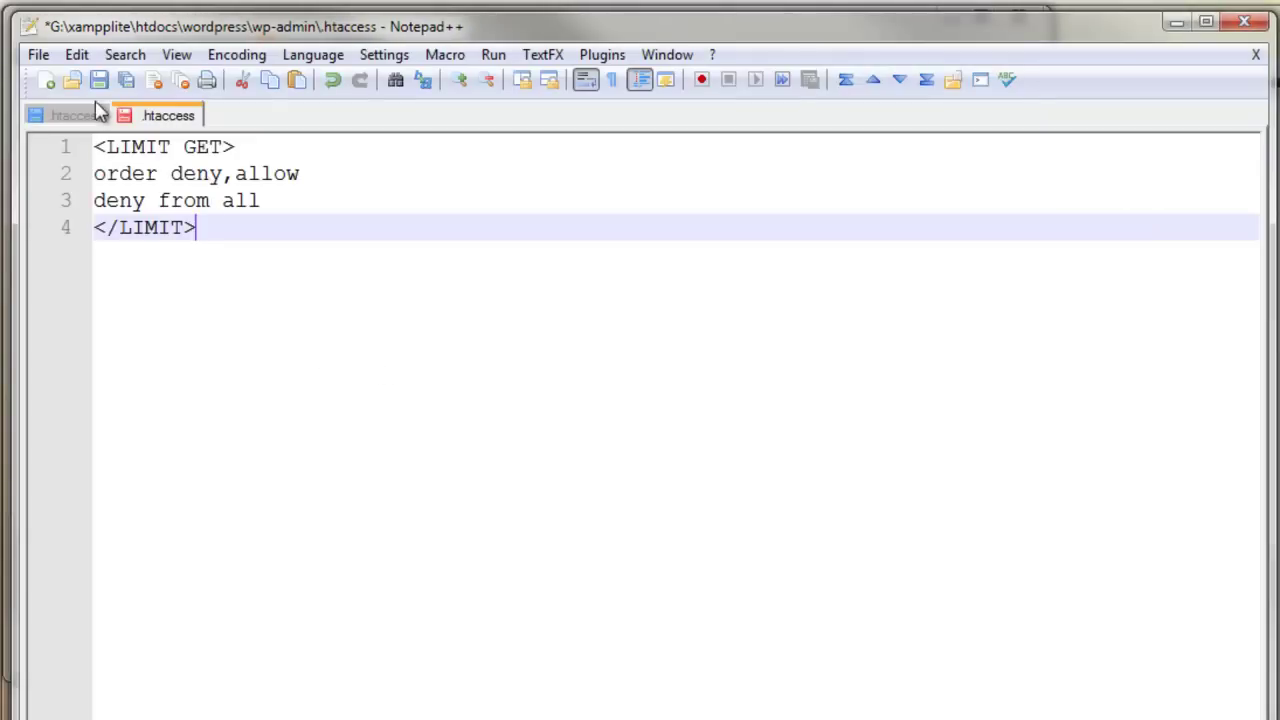
{"action": "left_click", "coordinate": [99, 80]}
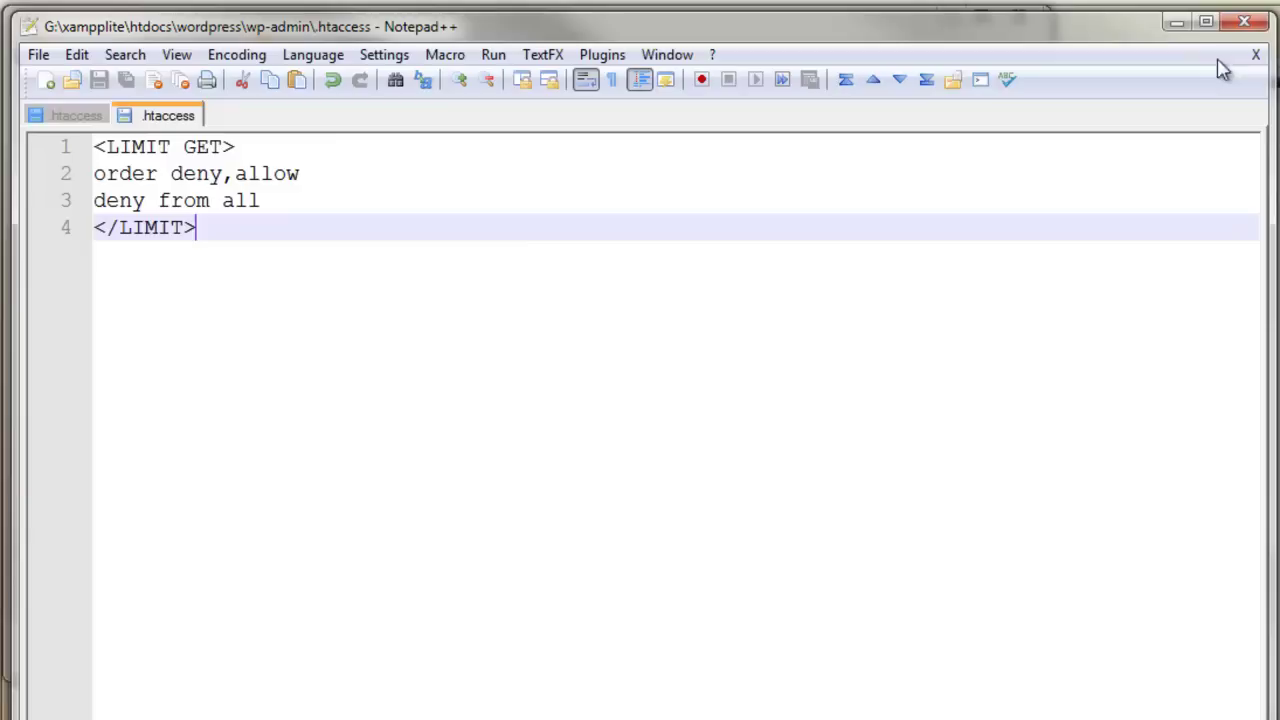
{"action": "key", "text": "alt+Tab"}
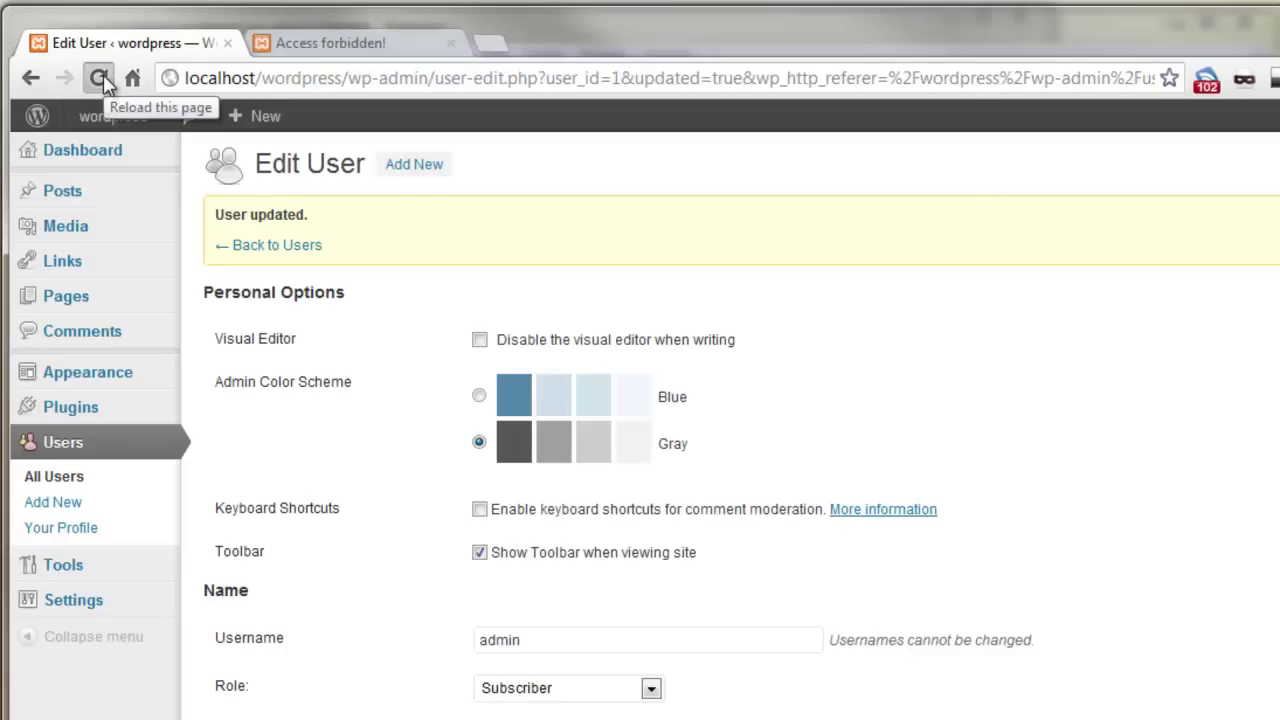
{"action": "left_click", "coordinate": [100, 79]}
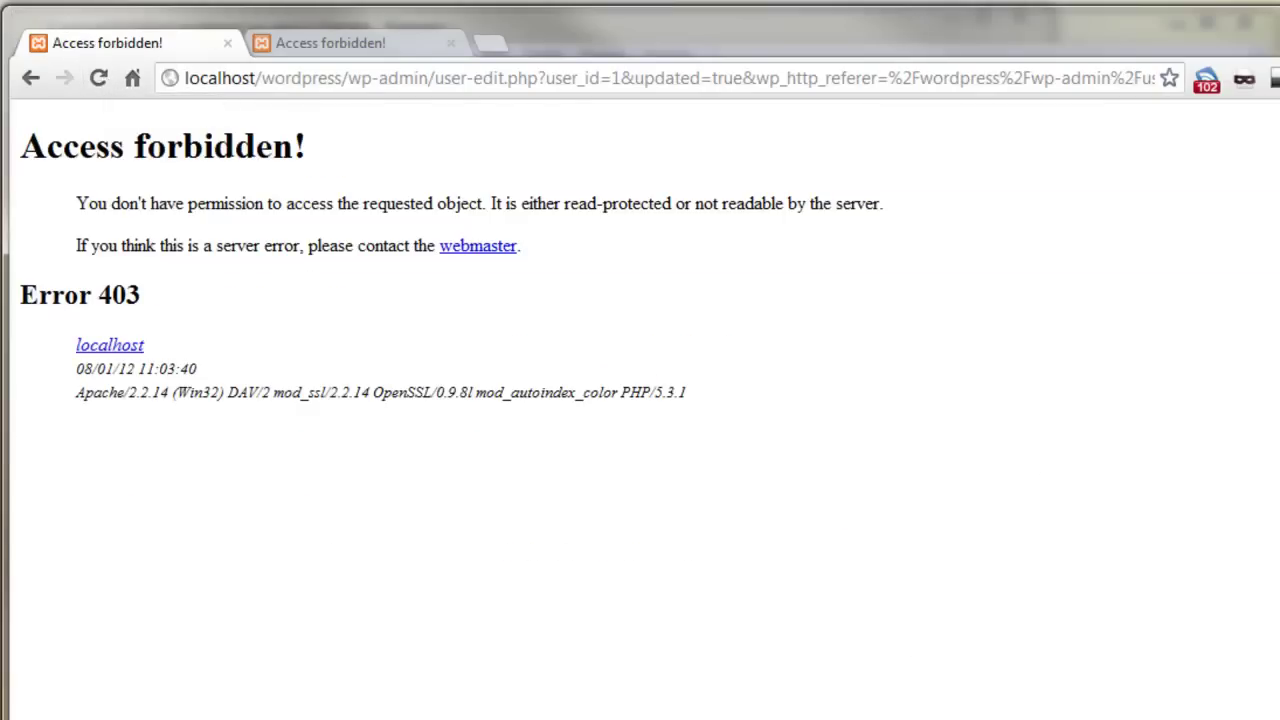
{"action": "key", "text": "alt+Tab"}
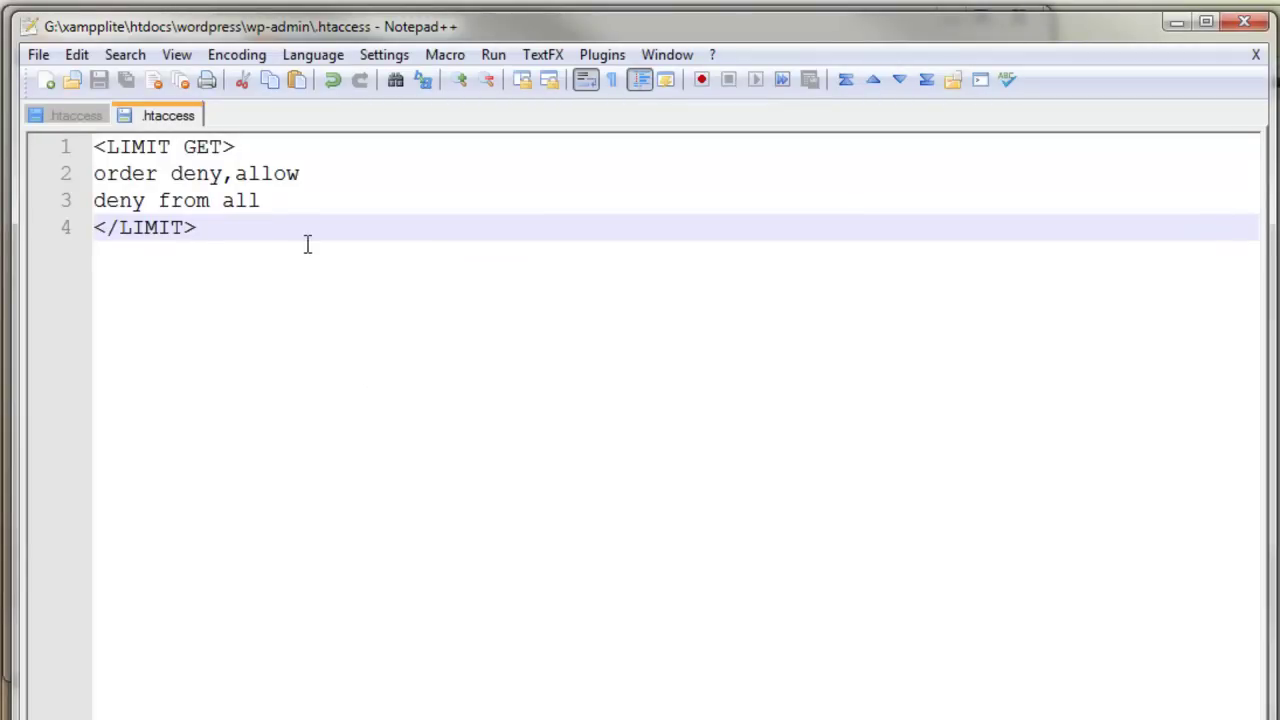
- Add an 'allow from 128.240.*.*' line inside the LIMIT block and close the file
{"action": "key", "text": "Return"}
{"action": "key", "text": "Up"}
{"action": "type", "text": "allow from 128.240.*.*"}
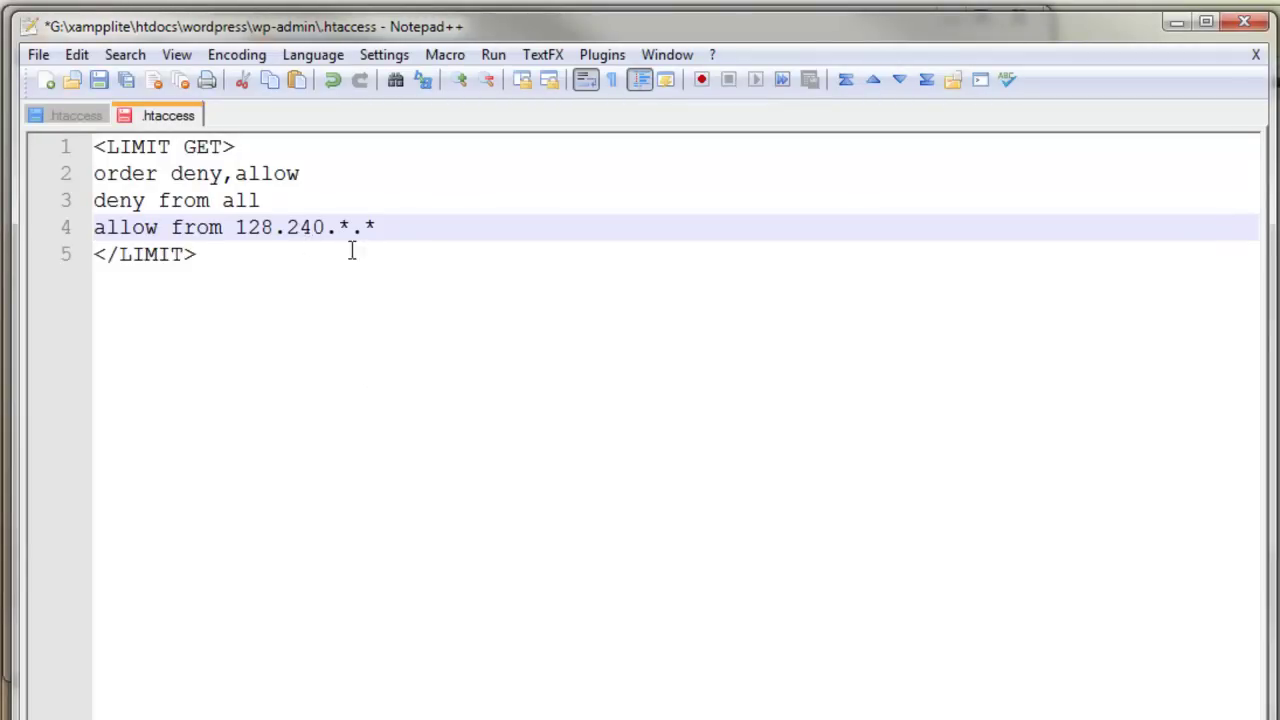
{"action": "left_click", "coordinate": [96, 88]}
{"action": "key", "text": "ctrl+w"}
- Add a files block denying all access to wp-config.php in the main .htaccess and save
{"action": "key", "text": "Return"}
{"action": "key", "text": "Return"}
{"action": "type", "text": "<files wp-config.php> order allow,deny deny from all </files>"}
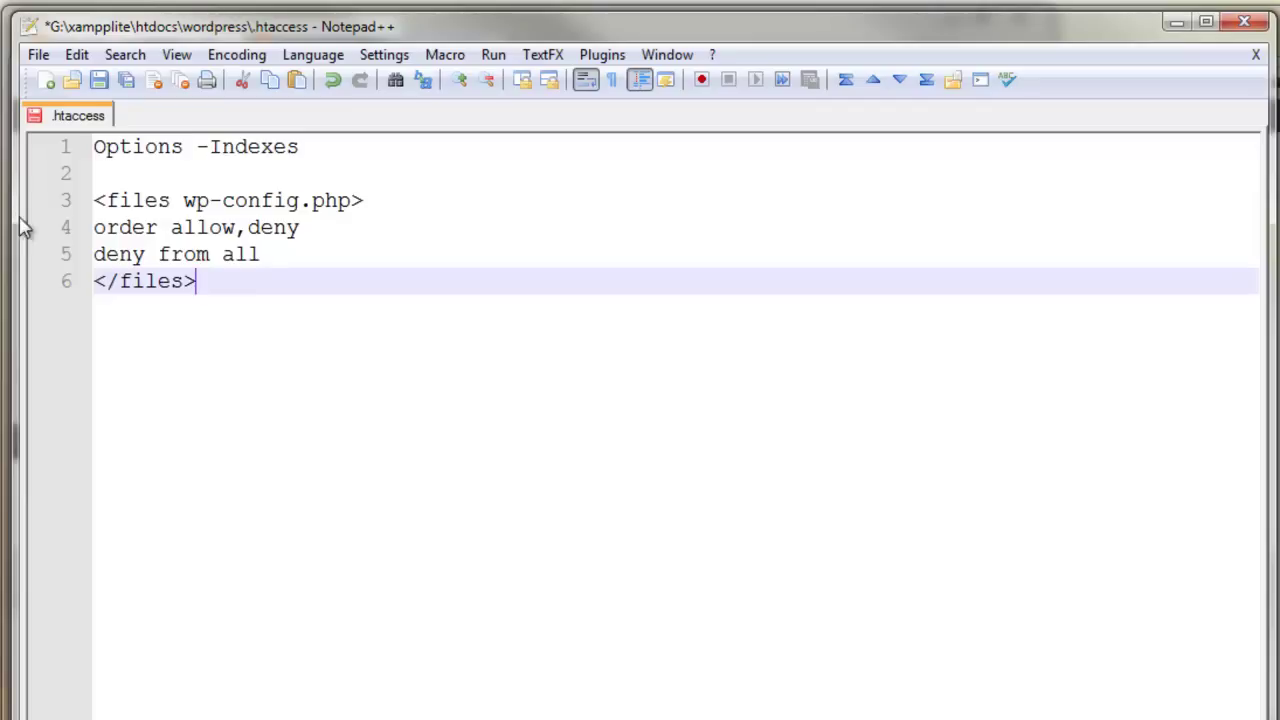
{"action": "left_click", "coordinate": [99, 82]}
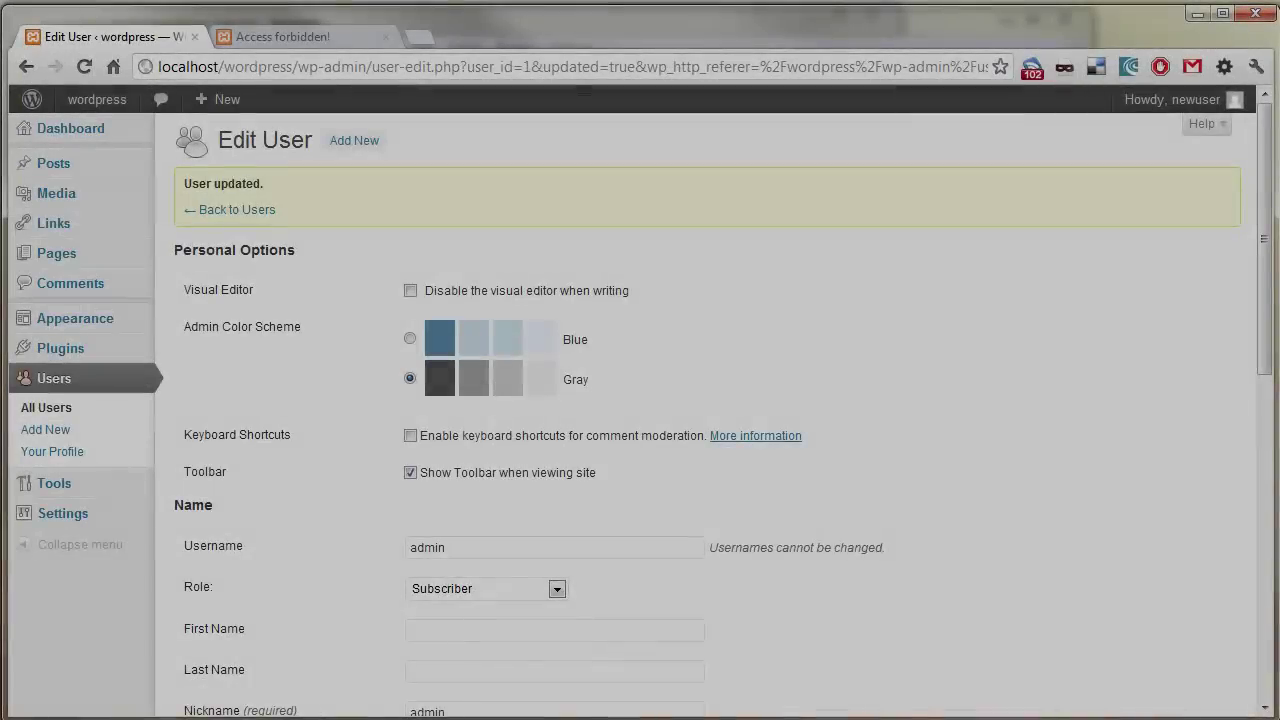
- Activate Login LockDown and open its options page showing 3 retries and a 60-minute lockout
{"action": "mouse_move", "coordinate": [29, 363]}
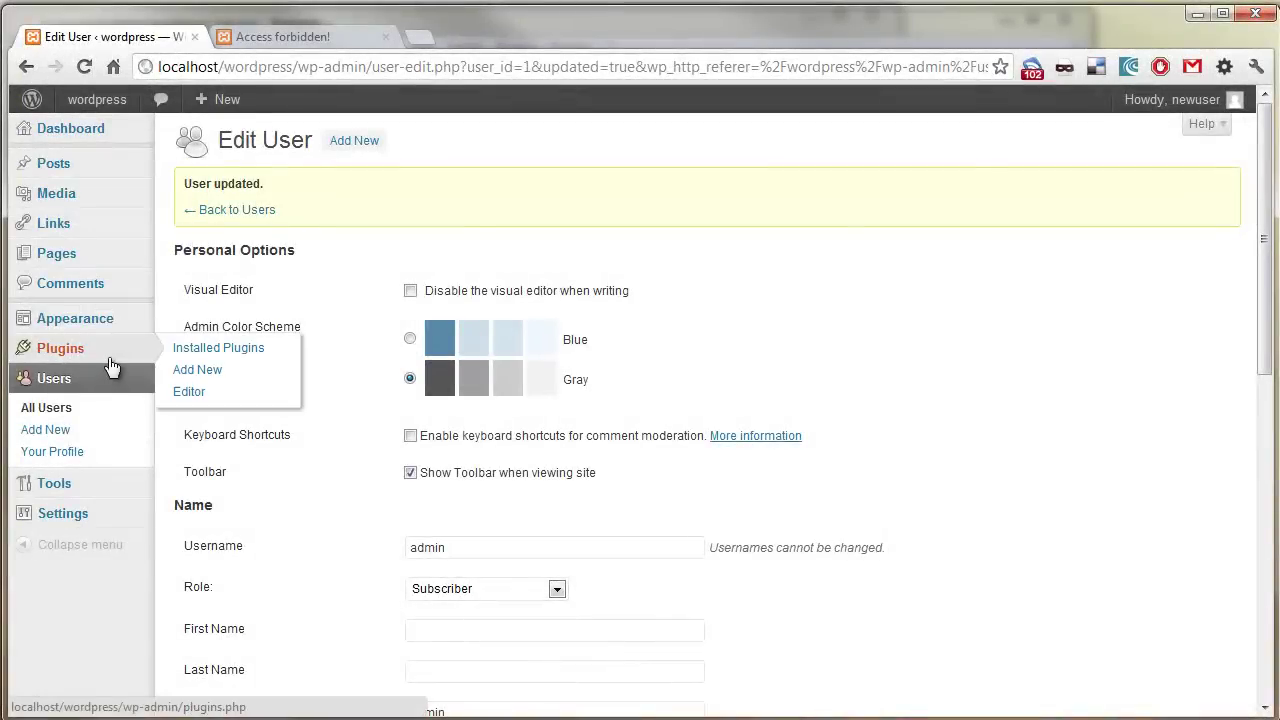
{"action": "left_click", "coordinate": [136, 358]}
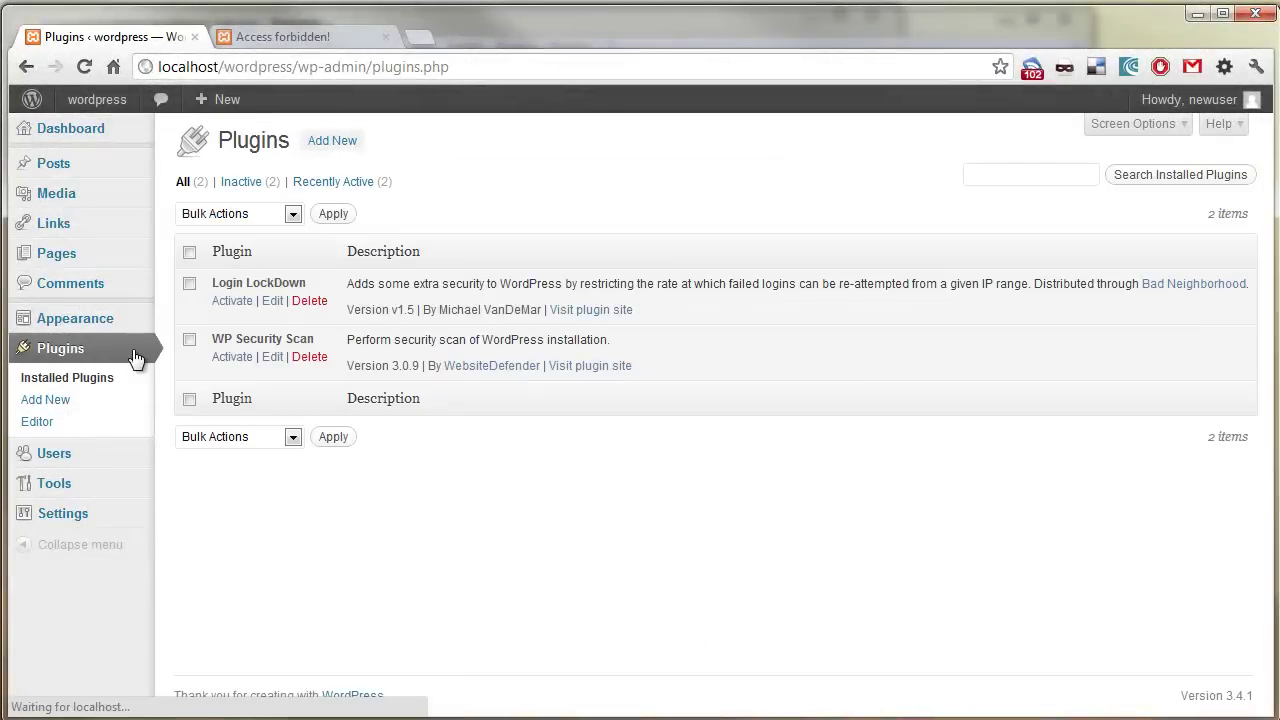
{"action": "left_click", "coordinate": [246, 303]}
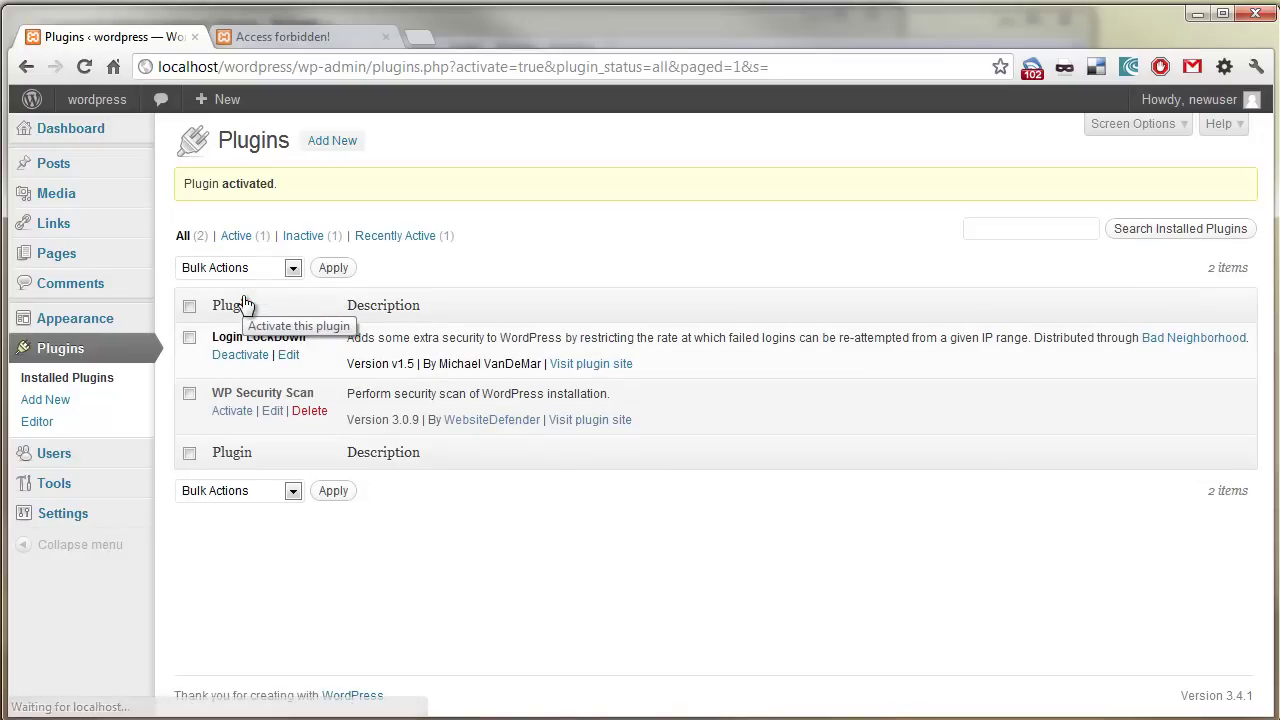
{"action": "mouse_move", "coordinate": [110, 513]}
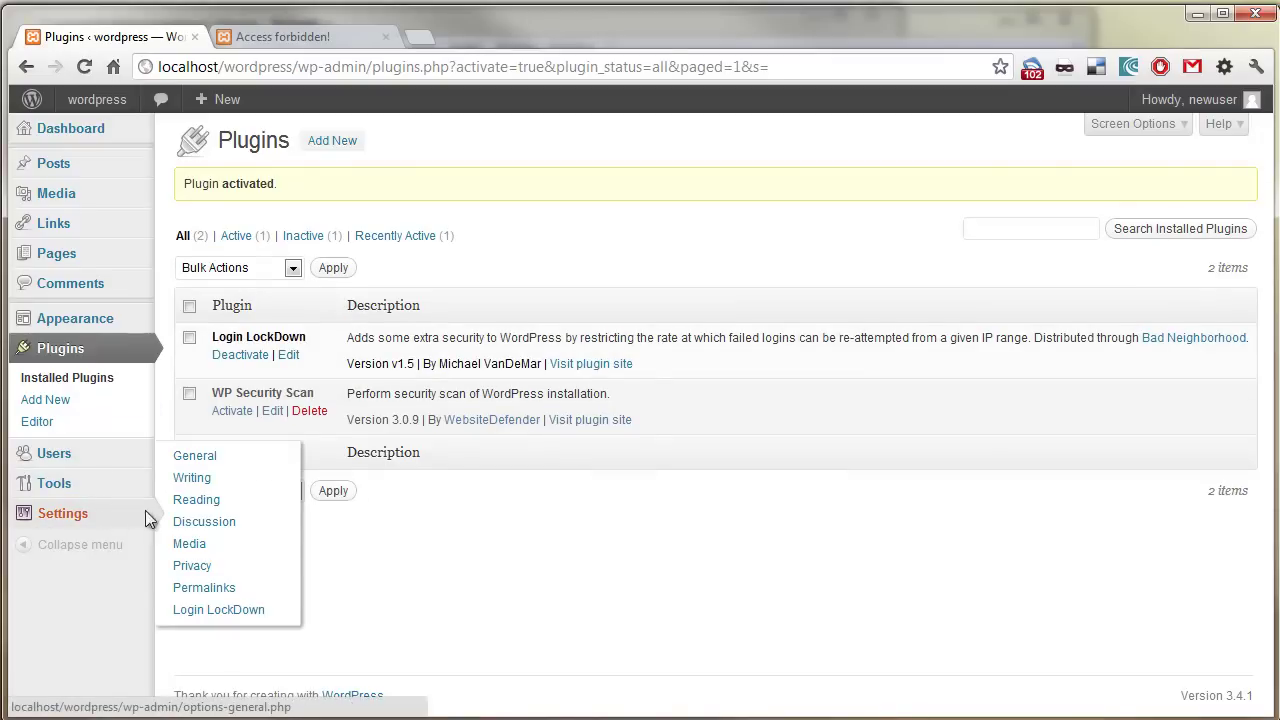
{"action": "left_click", "coordinate": [255, 612]}
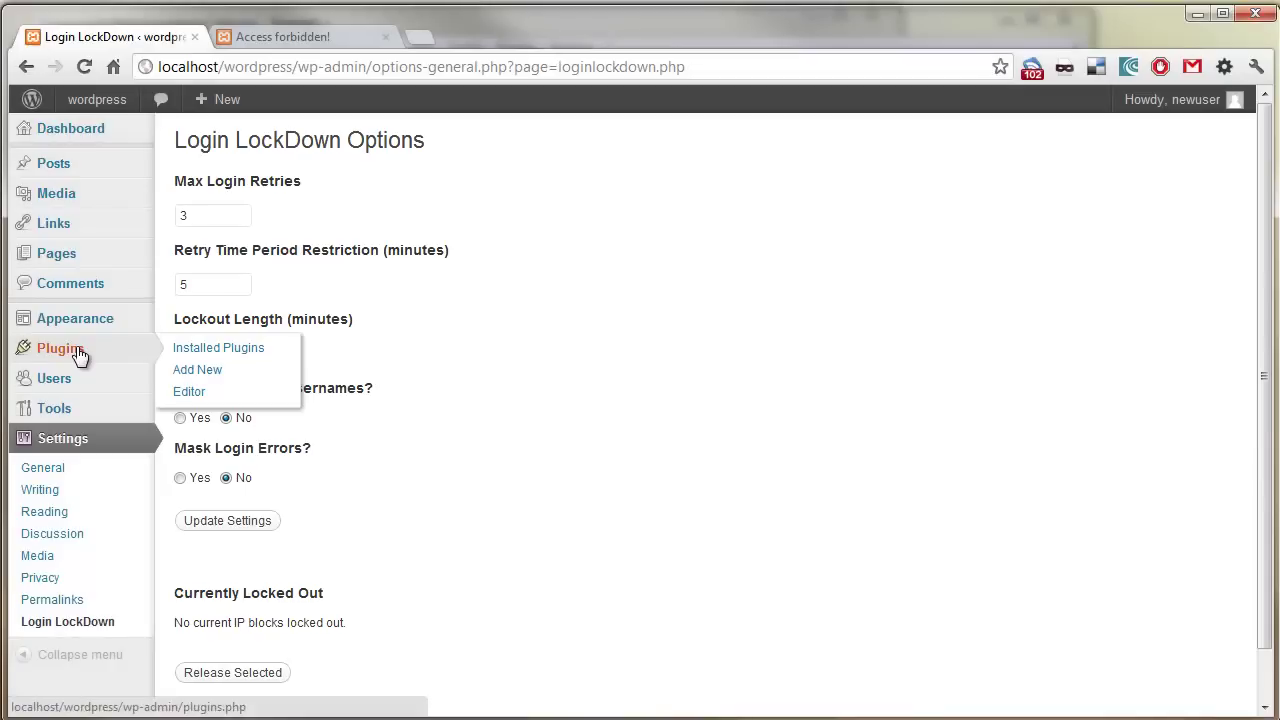
- Activate WP Security Scan, review its WSD security scan report, then visit the public site
{"action": "left_click", "coordinate": [78, 350]}
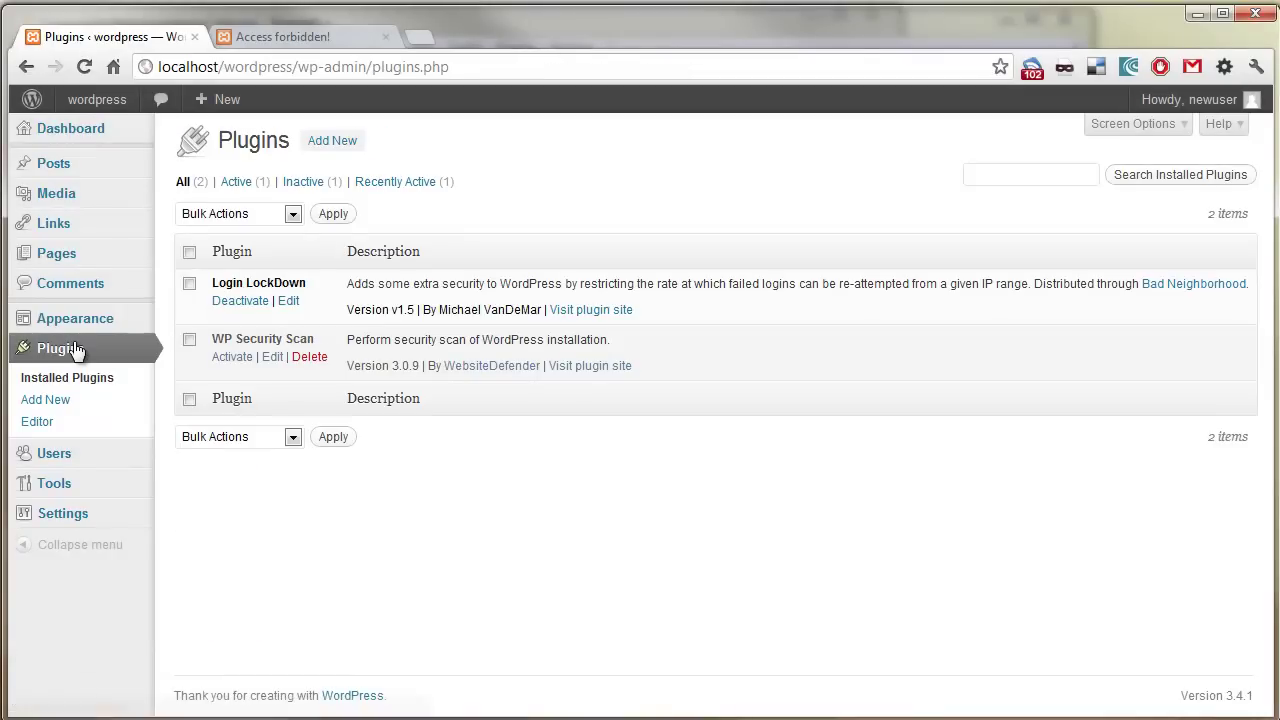
{"action": "left_click", "coordinate": [234, 362]}
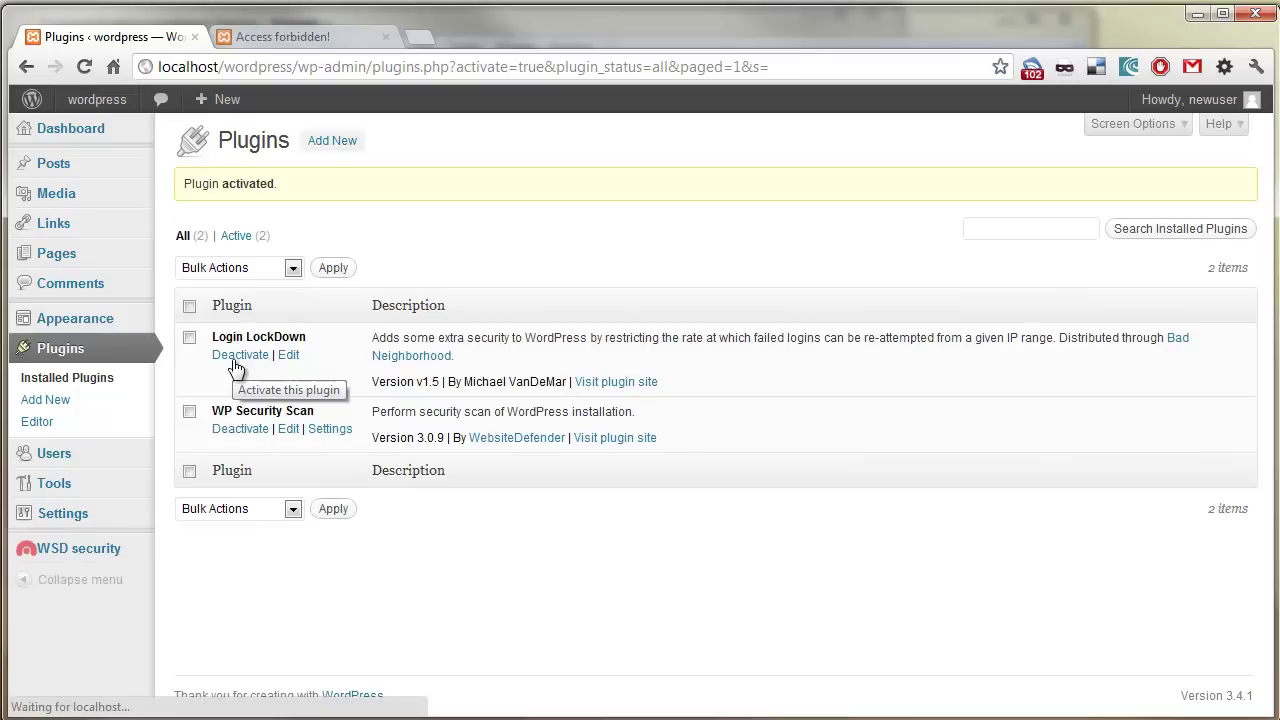
{"action": "mouse_move", "coordinate": [125, 557]}
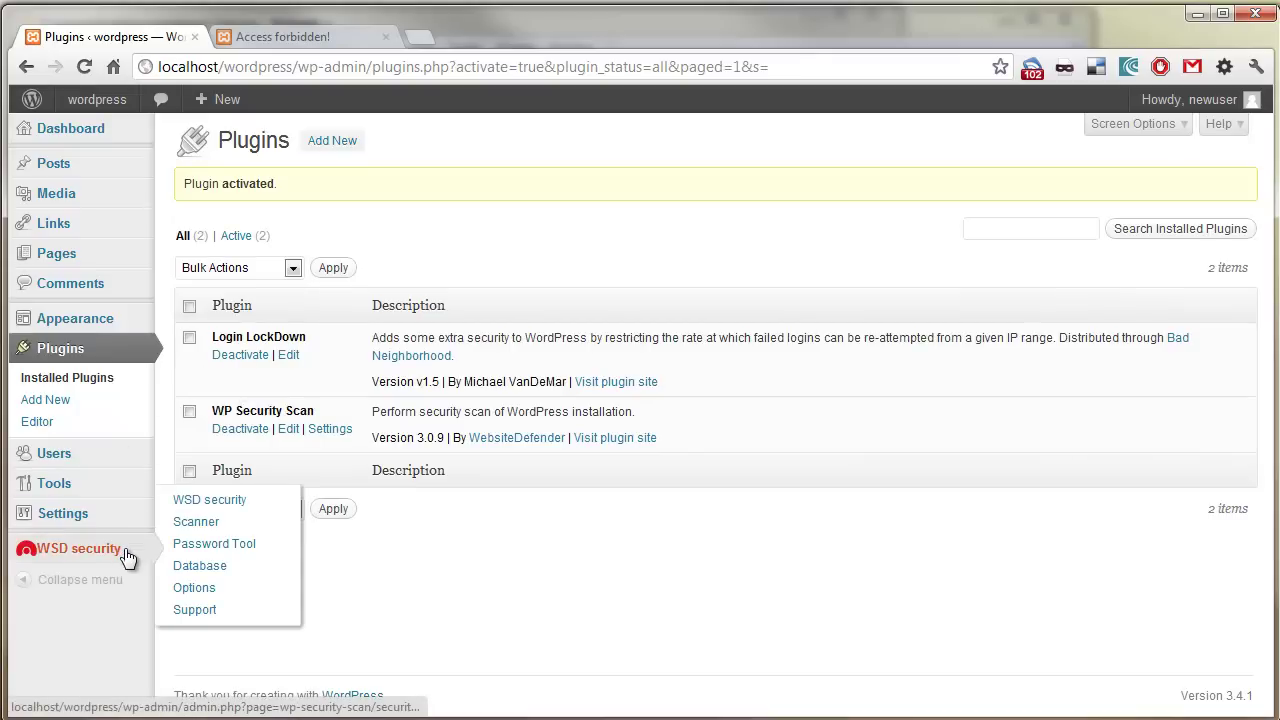
{"action": "left_click", "coordinate": [188, 510]}
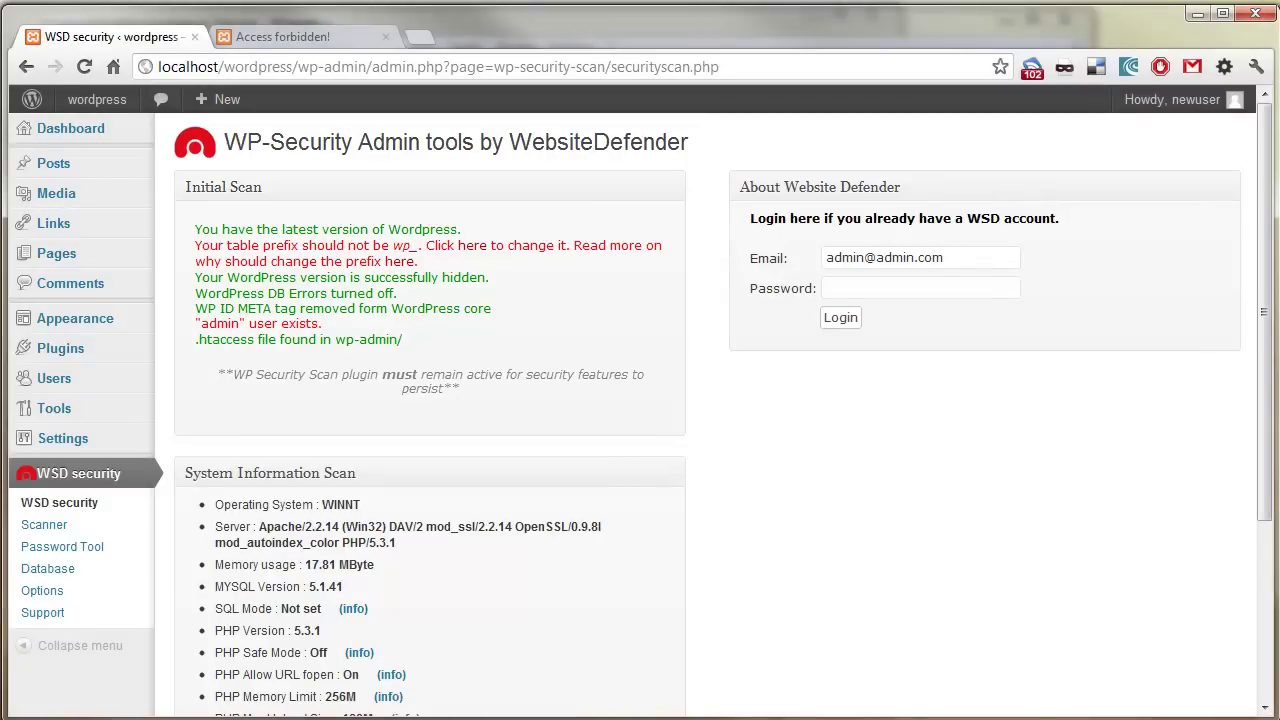
{"action": "mouse_move", "coordinate": [109, 100]}
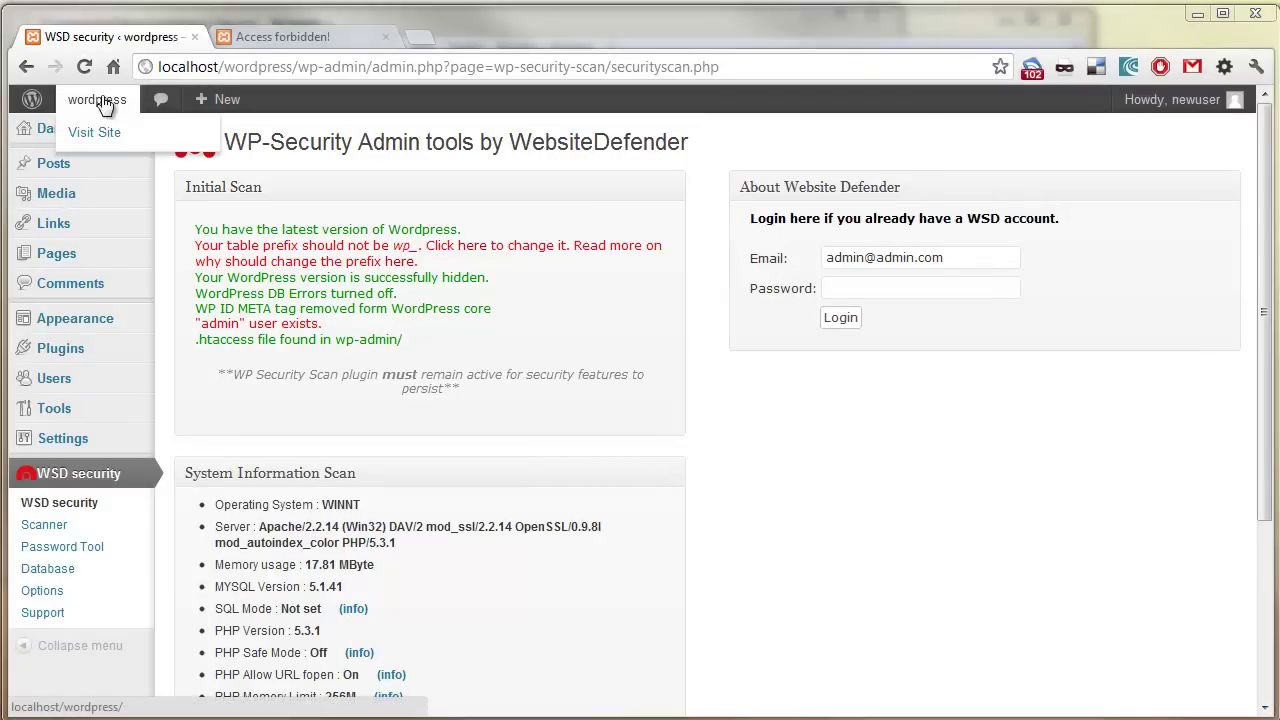
{"action": "left_click", "coordinate": [102, 132]}
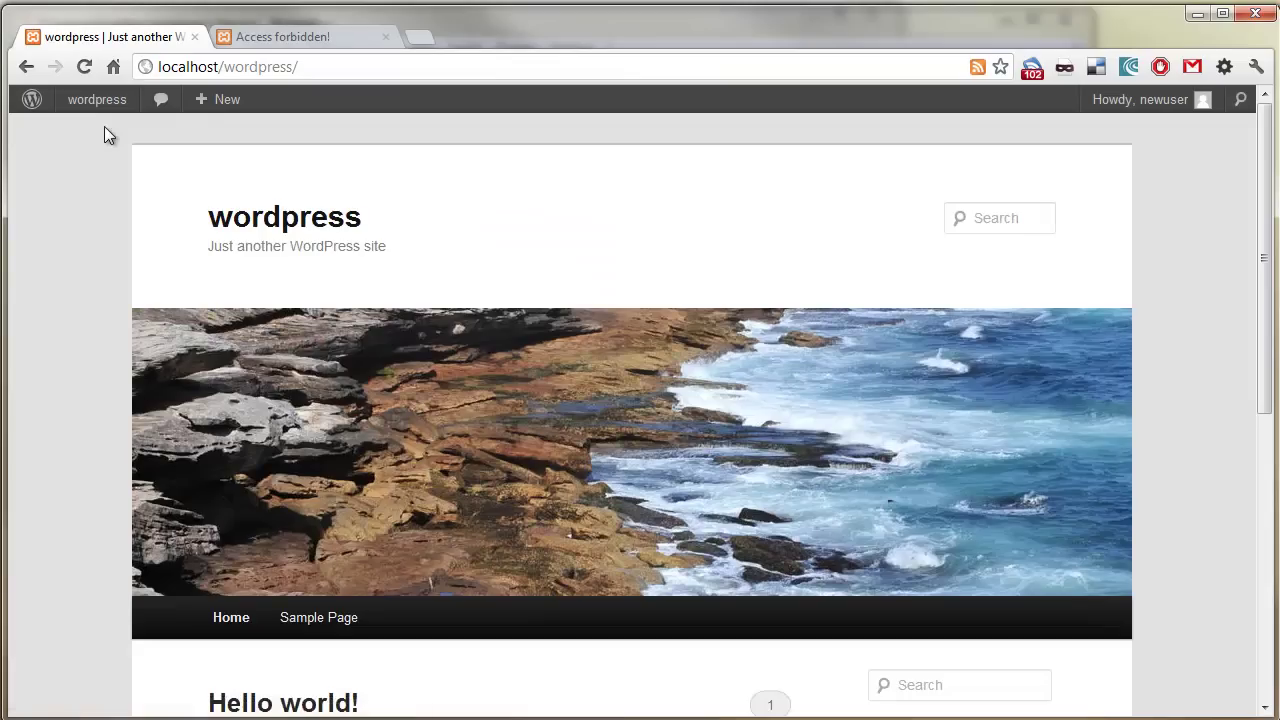